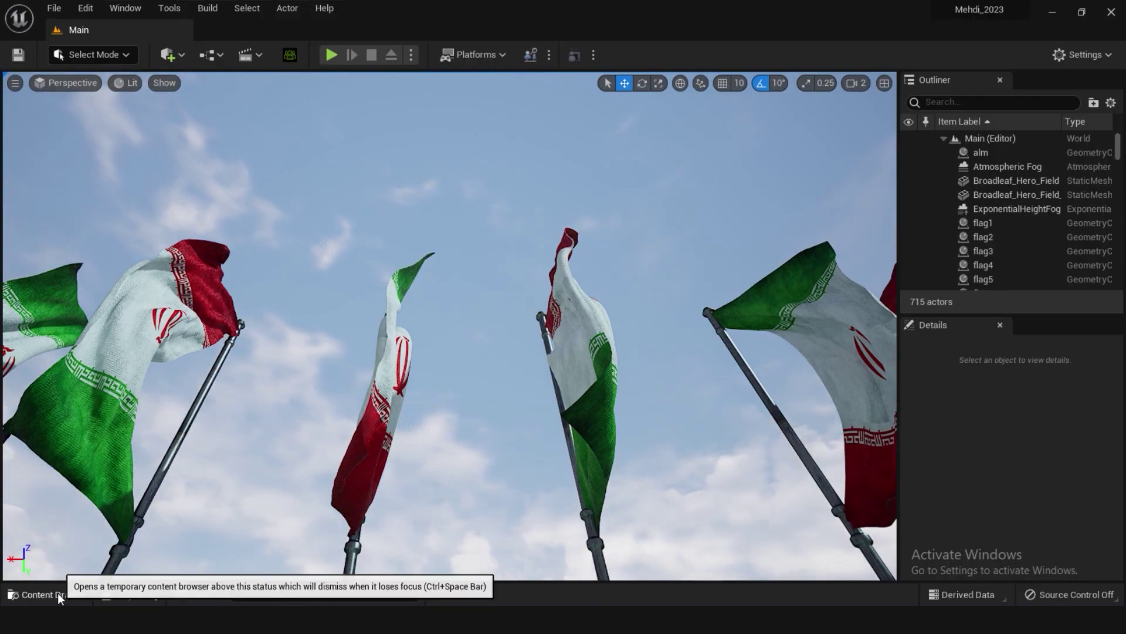
Step: Add a new Level Sequence from the Cinematics menu and save it as camera2
{"action": "left_click", "coordinate": [239, 57]}
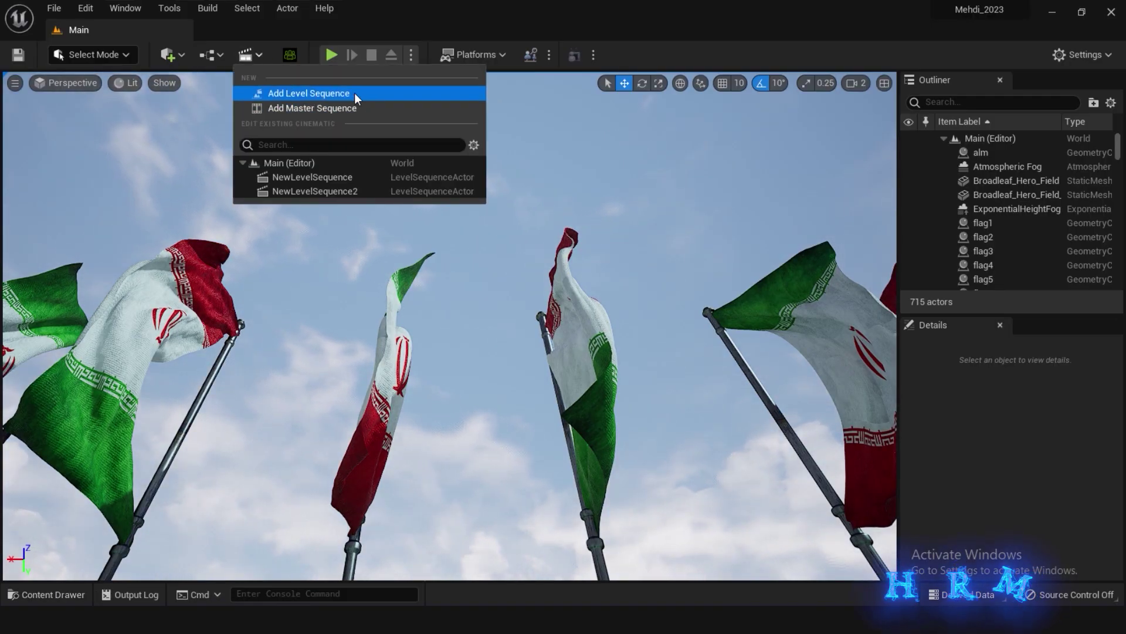
{"action": "left_click", "coordinate": [393, 94]}
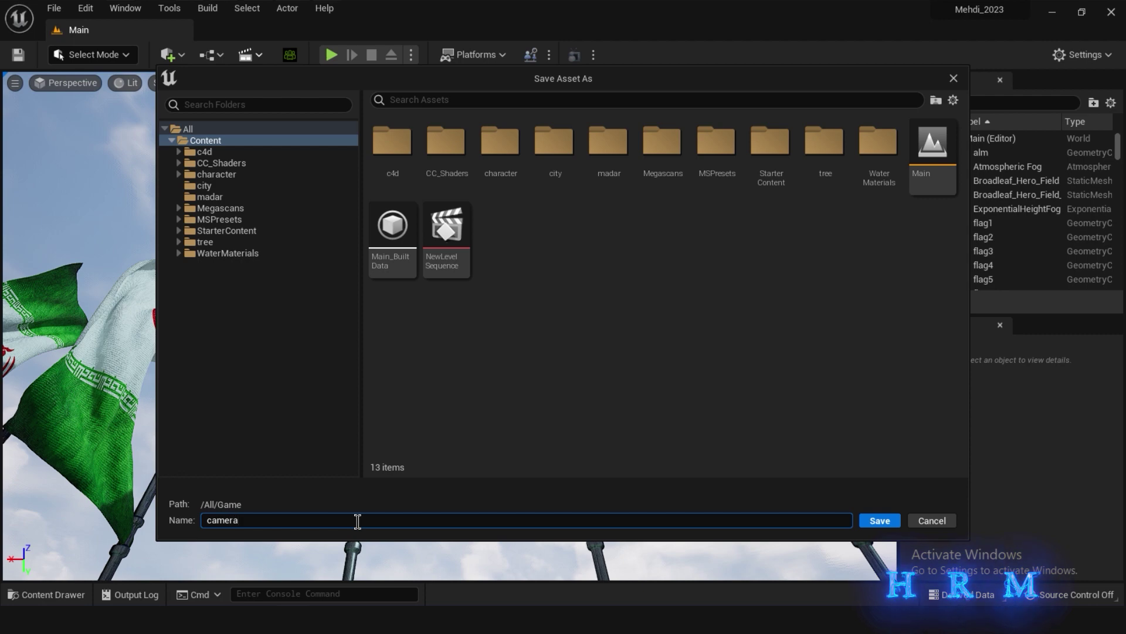
{"action": "left_click", "coordinate": [899, 521]}
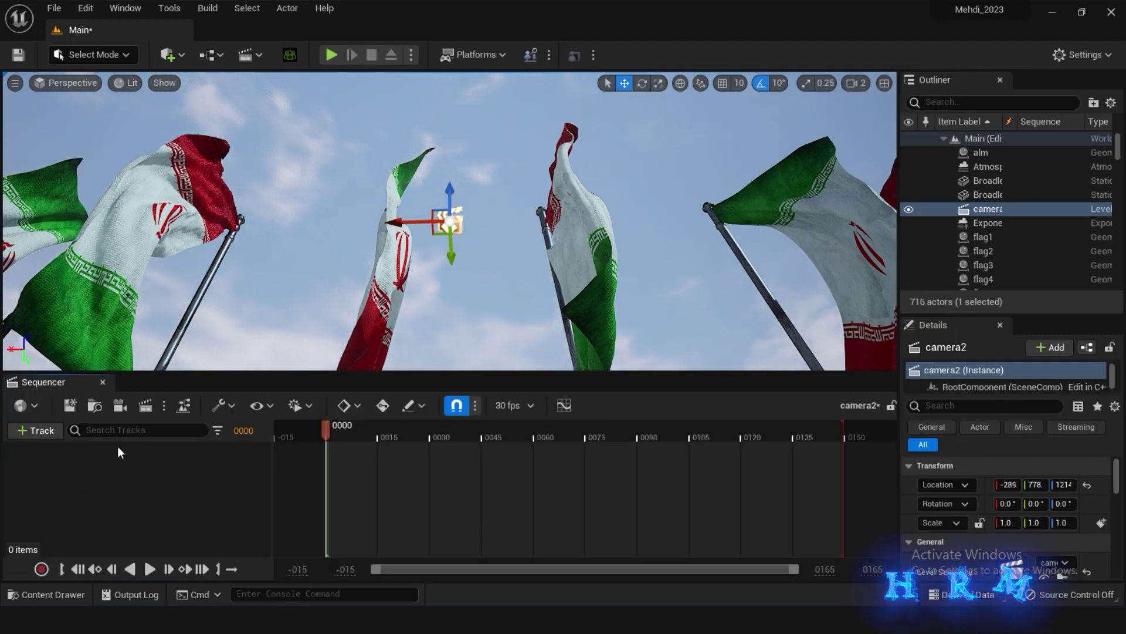
Step: Add a cine camera bound to the sequence and aim it at the flags
{"action": "left_click", "coordinate": [120, 404]}
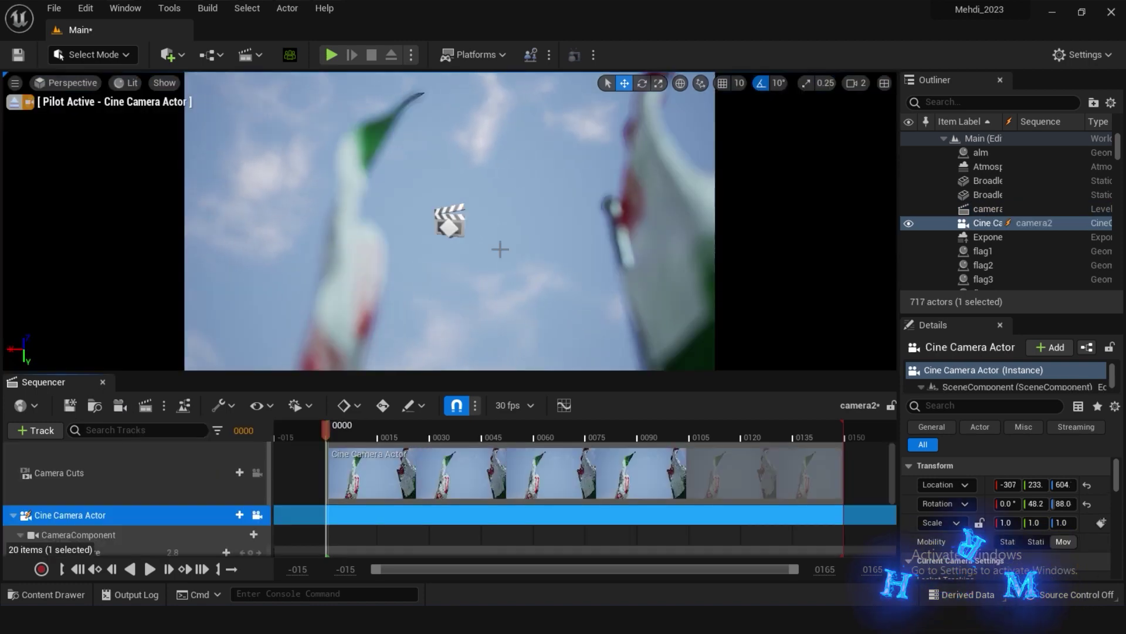
{"action": "right_click_drag", "start_coordinate": [554, 272], "coordinate": [531, 261]}
{"action": "left_click_drag", "start_coordinate": [1117, 484], "coordinate": [1118, 500]}
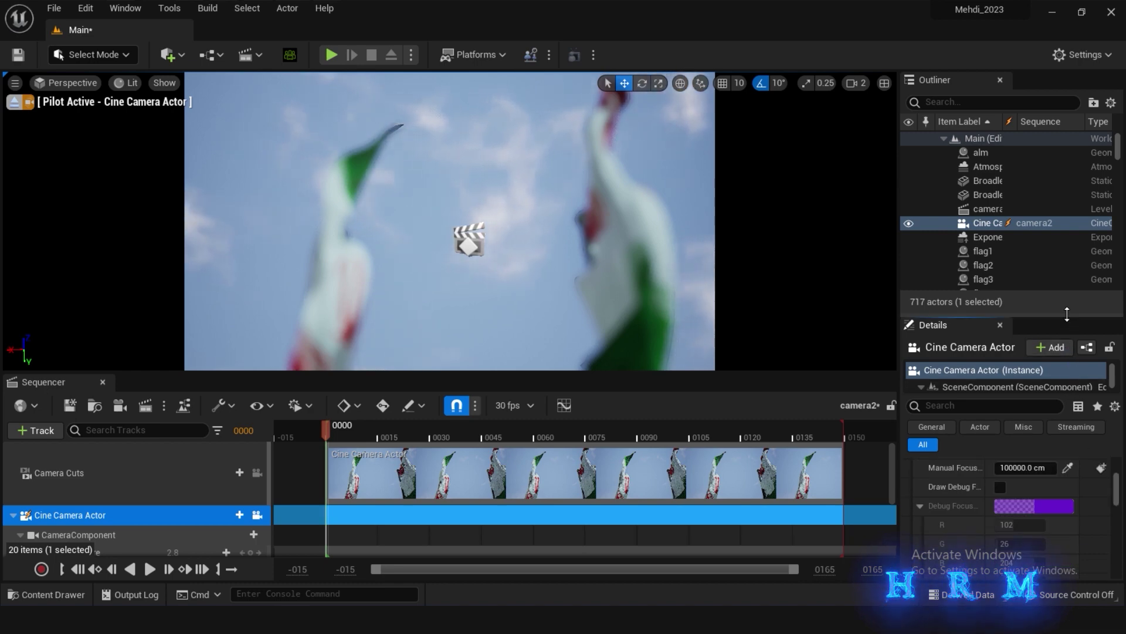
Step: Lower the camera's focal length to about 15.88 and aperture to about 1.94
{"action": "left_click_drag", "start_coordinate": [1009, 312], "coordinate": [1010, 192]}
{"action": "scroll", "coordinate": [1116, 389], "scroll_direction": "down", "scroll_amount": 3}
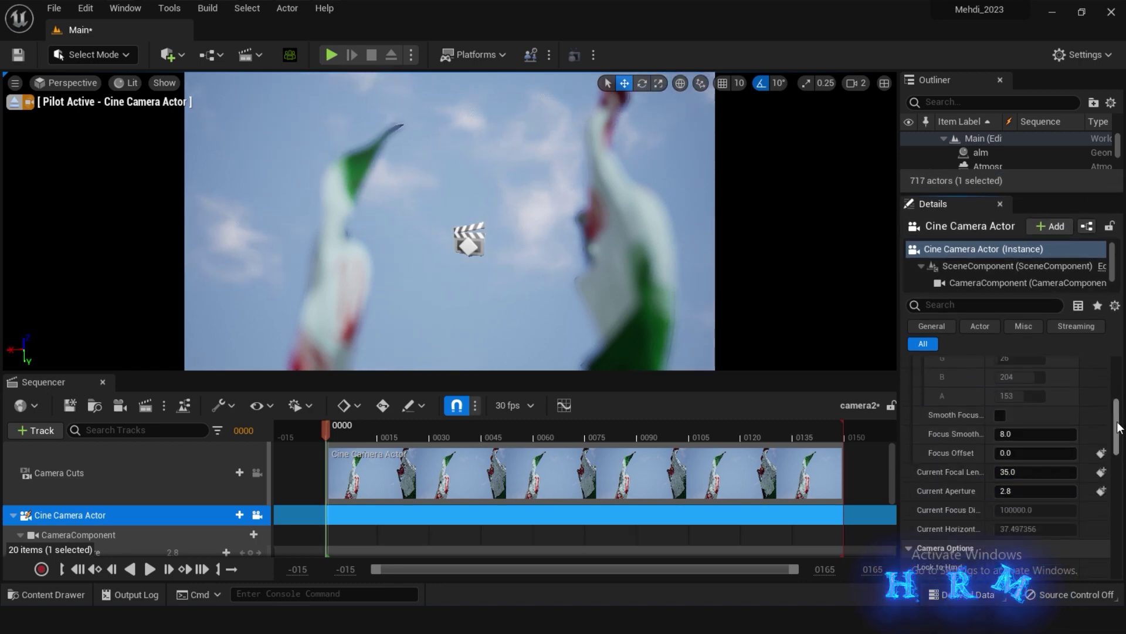
{"action": "left_click_drag", "start_coordinate": [1035, 467], "coordinate": [1005, 467]}
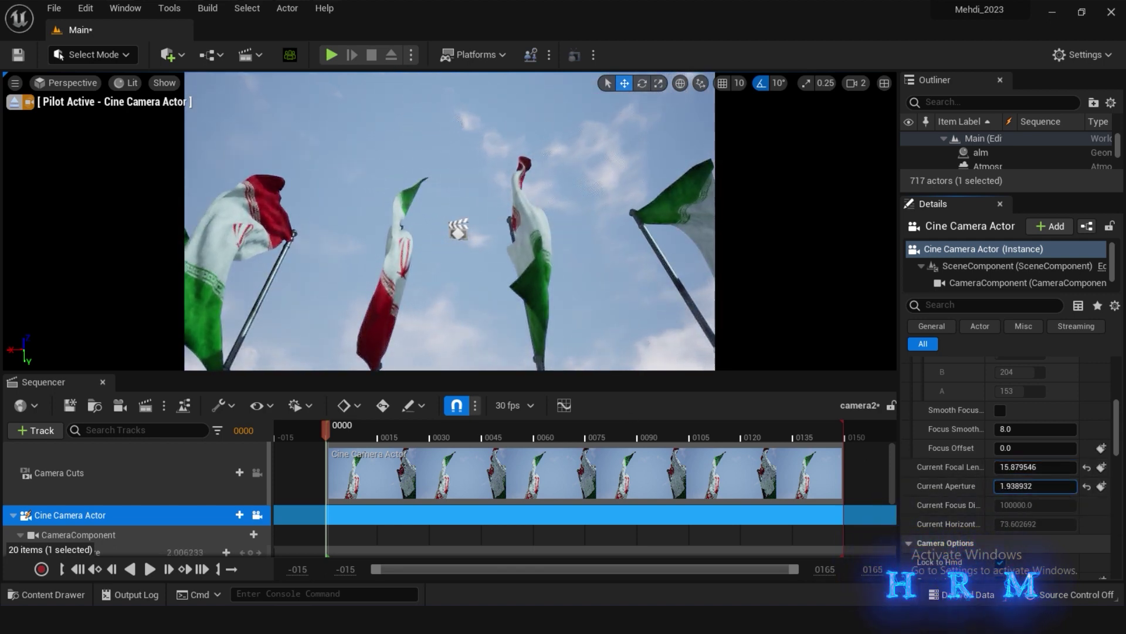
{"action": "left_click_drag", "start_coordinate": [1035, 486], "coordinate": [1009, 485]}
{"action": "scroll", "coordinate": [1116, 414], "scroll_direction": "up", "scroll_amount": 2}
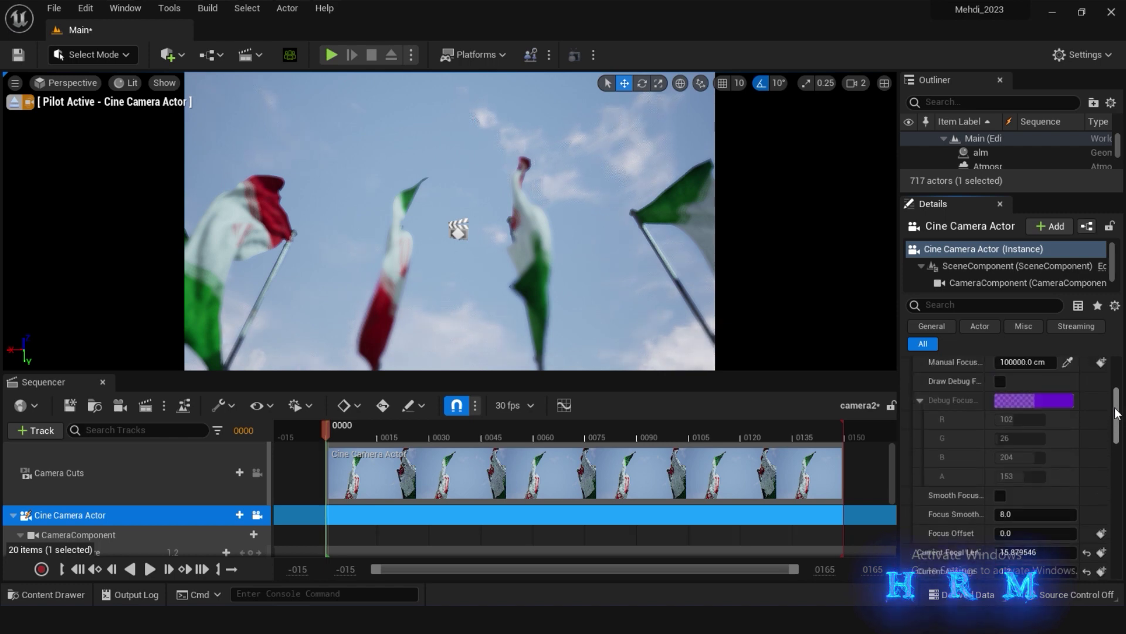
Step: Focus the camera on a flag at about 60.8 cm, set aperture near 2.26, and tilt it skyward
{"action": "left_click", "coordinate": [999, 381]}
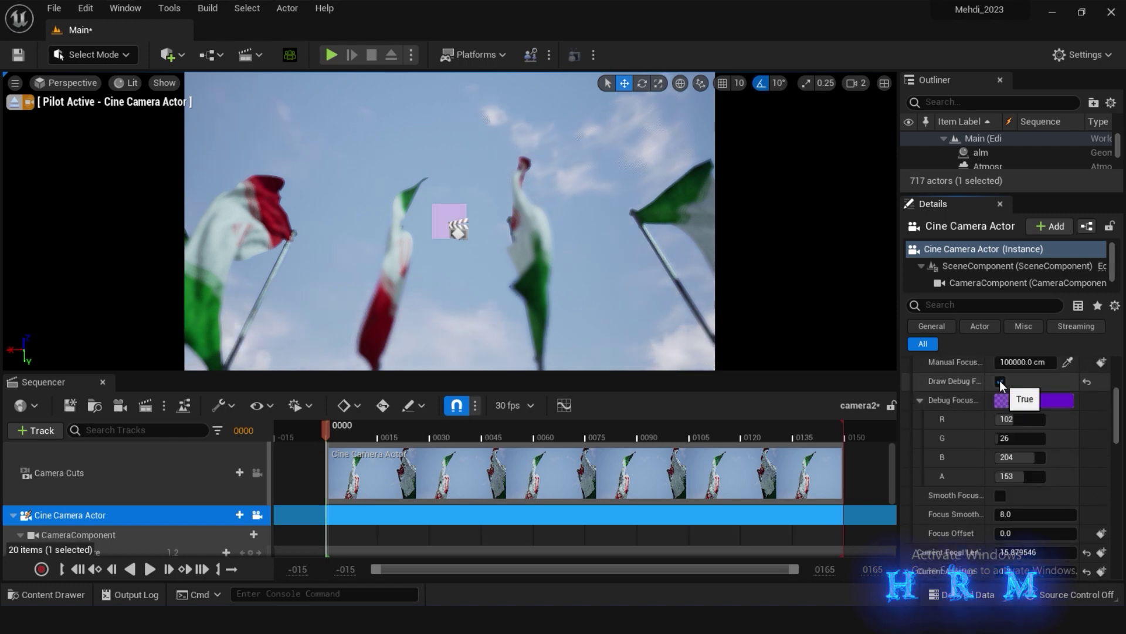
{"action": "left_click", "coordinate": [1072, 362]}
{"action": "left_click", "coordinate": [501, 302]}
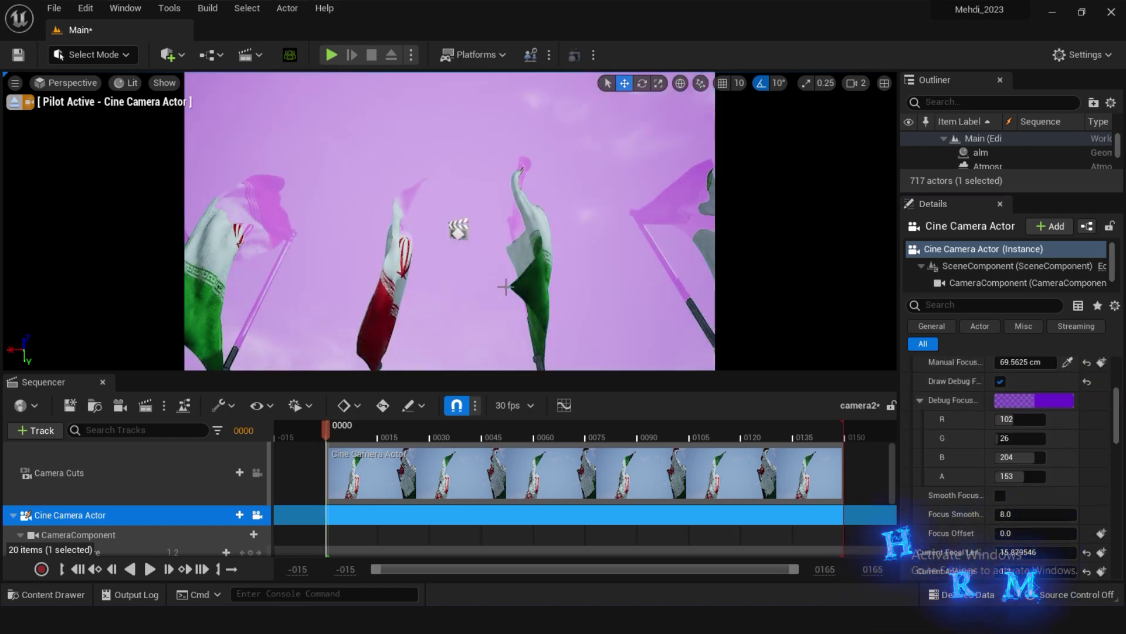
{"action": "left_click", "coordinate": [1000, 382]}
{"action": "left_click", "coordinate": [1000, 381]}
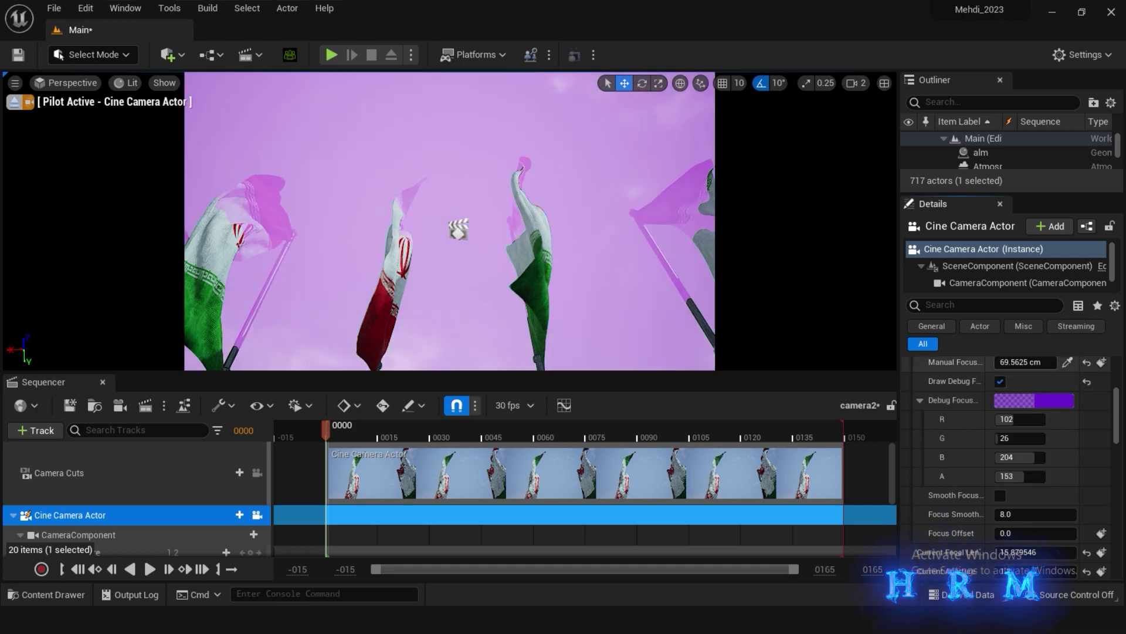
{"action": "left_click", "coordinate": [1000, 382]}
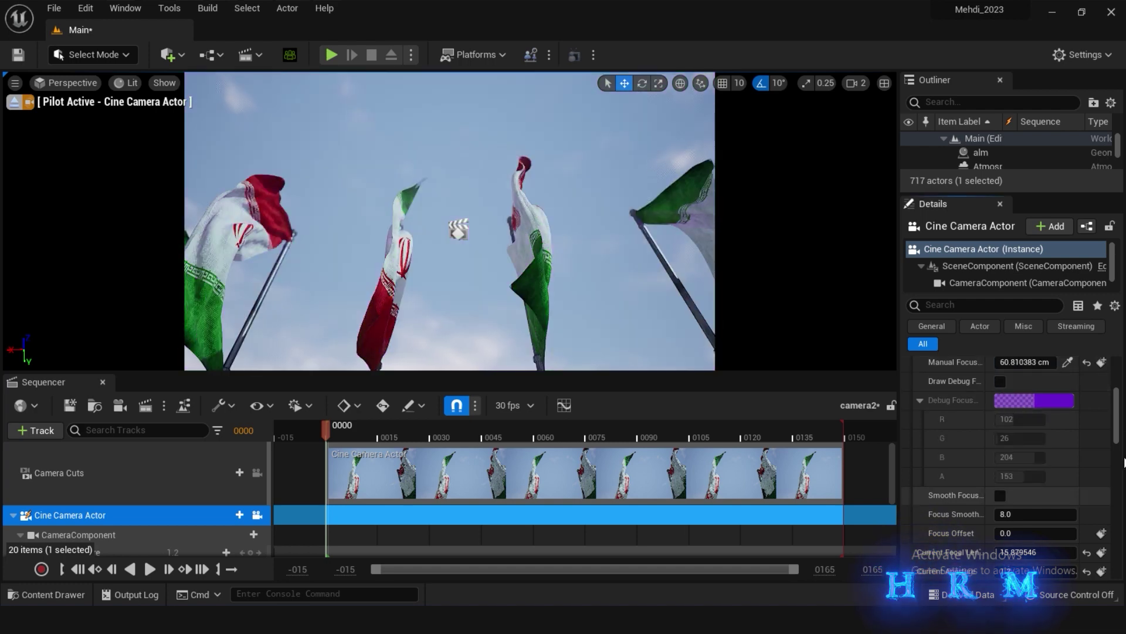
{"action": "left_click_drag", "start_coordinate": [1119, 437], "coordinate": [1118, 456]}
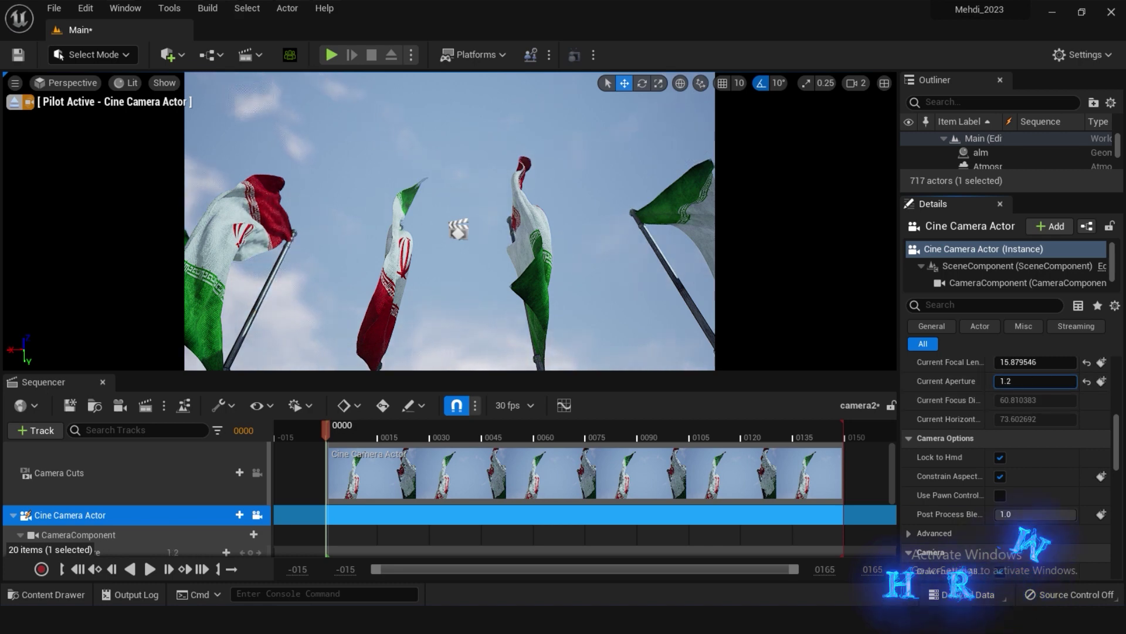
{"action": "mouse_move", "coordinate": [449, 222]}
{"action": "right_mouse_down"}
{"action": "mouse_move", "coordinate": [450, 176]}
{"action": "mouse_move", "coordinate": [450, 229]}
{"action": "mouse_move", "coordinate": [434, 247]}
{"action": "mouse_move", "coordinate": [434, 205]}
{"action": "right_mouse_up"}
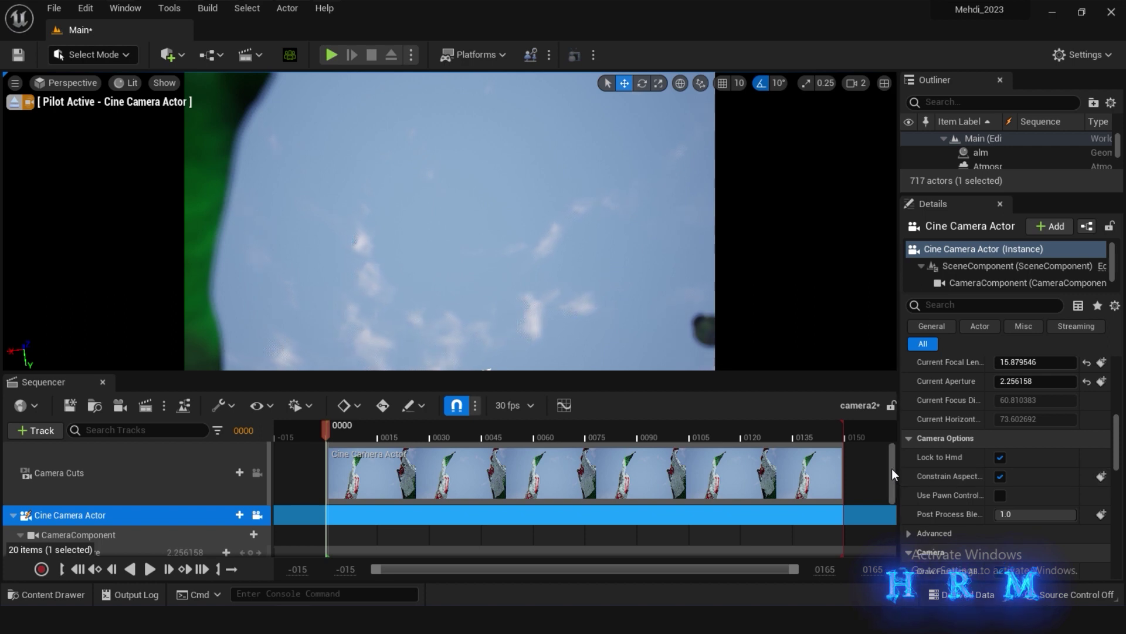
Step: Key the camera transform at frame 0 and at frame 147 after repositioning it
{"action": "scroll", "coordinate": [892, 468], "scroll_direction": "down", "scroll_amount": 3}
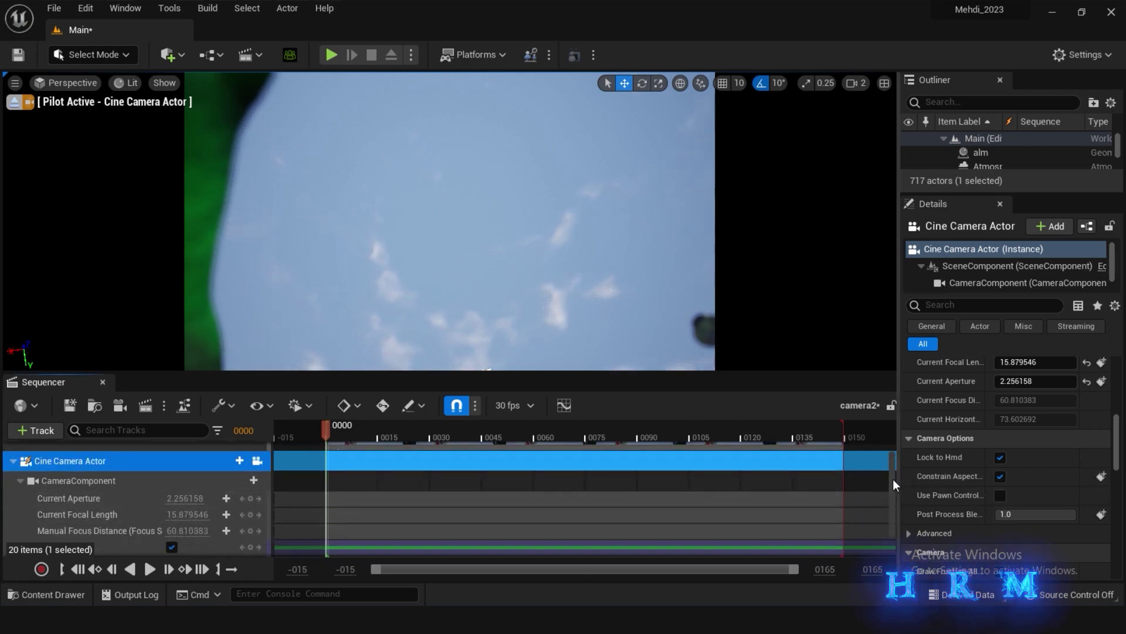
{"action": "scroll", "coordinate": [893, 478], "scroll_direction": "down", "scroll_amount": 1}
{"action": "left_click", "coordinate": [249, 541]}
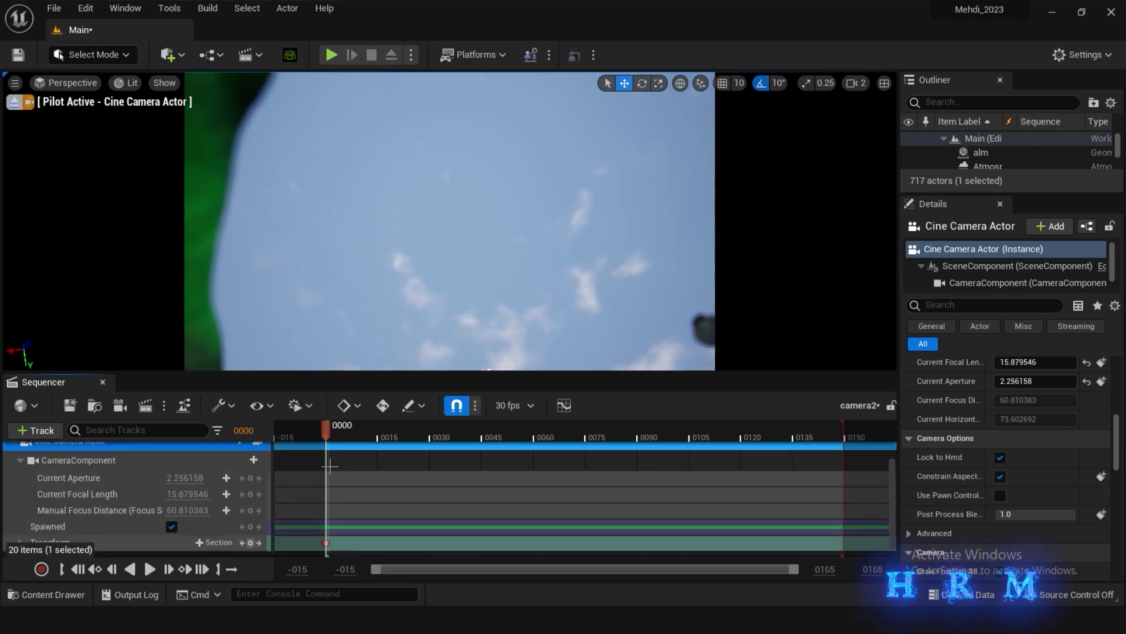
{"action": "left_click", "coordinate": [835, 427]}
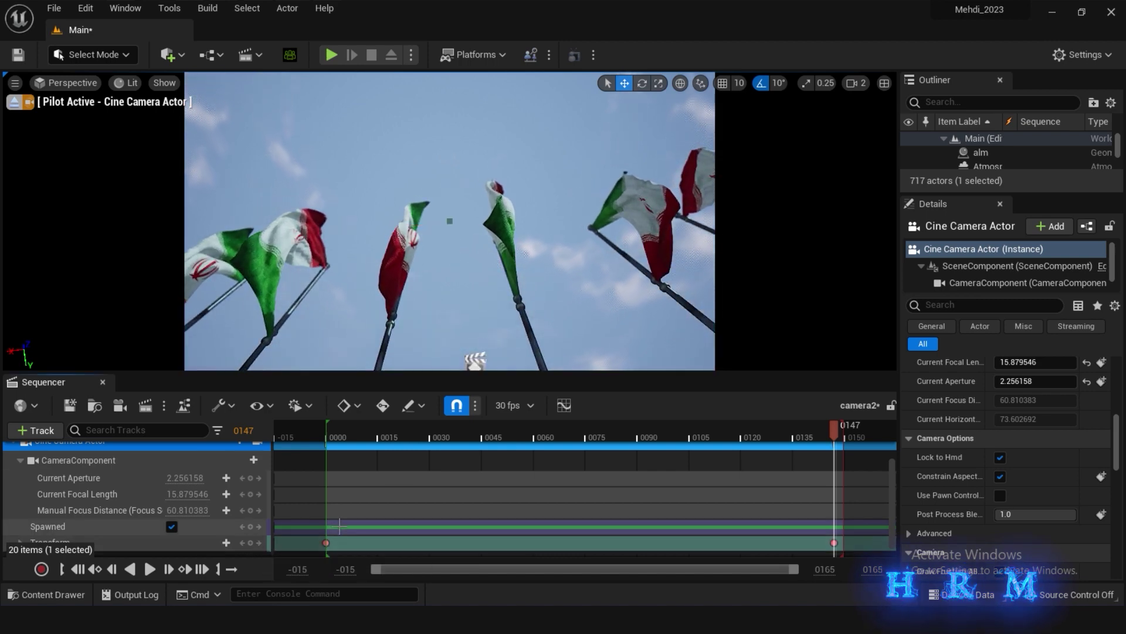
{"action": "left_click", "coordinate": [251, 543]}
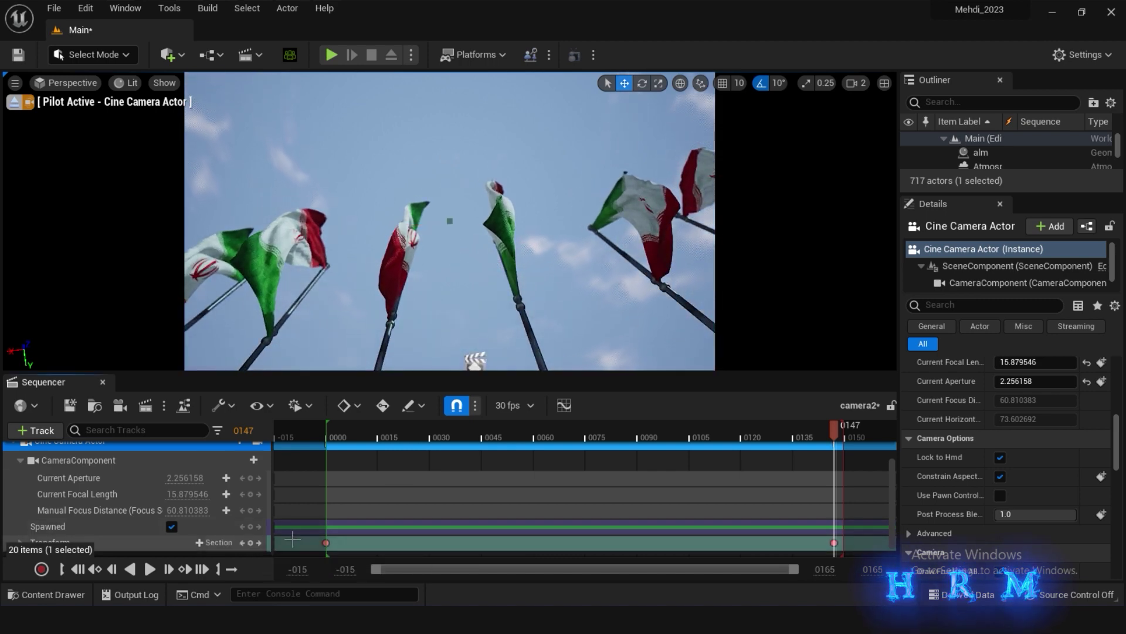
Step: Make both transform keys linear and play the camera move from the start
{"action": "right_click", "coordinate": [324, 542]}
{"action": "left_click", "coordinate": [390, 436]}
{"action": "right_click", "coordinate": [833, 543]}
{"action": "left_click", "coordinate": [880, 438]}
{"action": "left_click", "coordinate": [339, 433]}
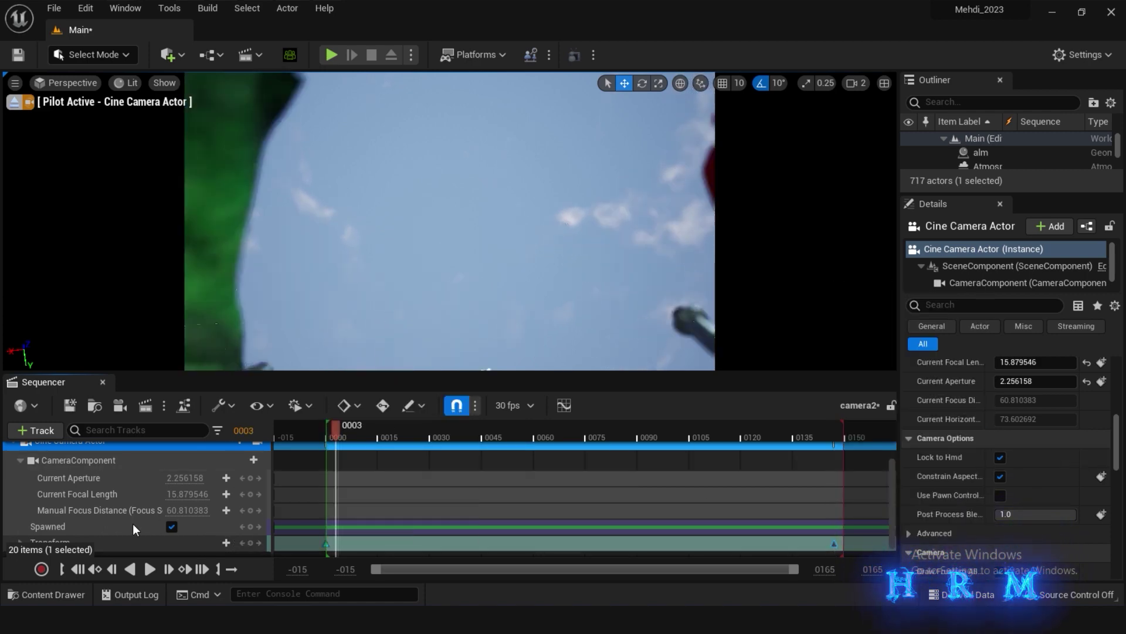
{"action": "left_click", "coordinate": [150, 569]}
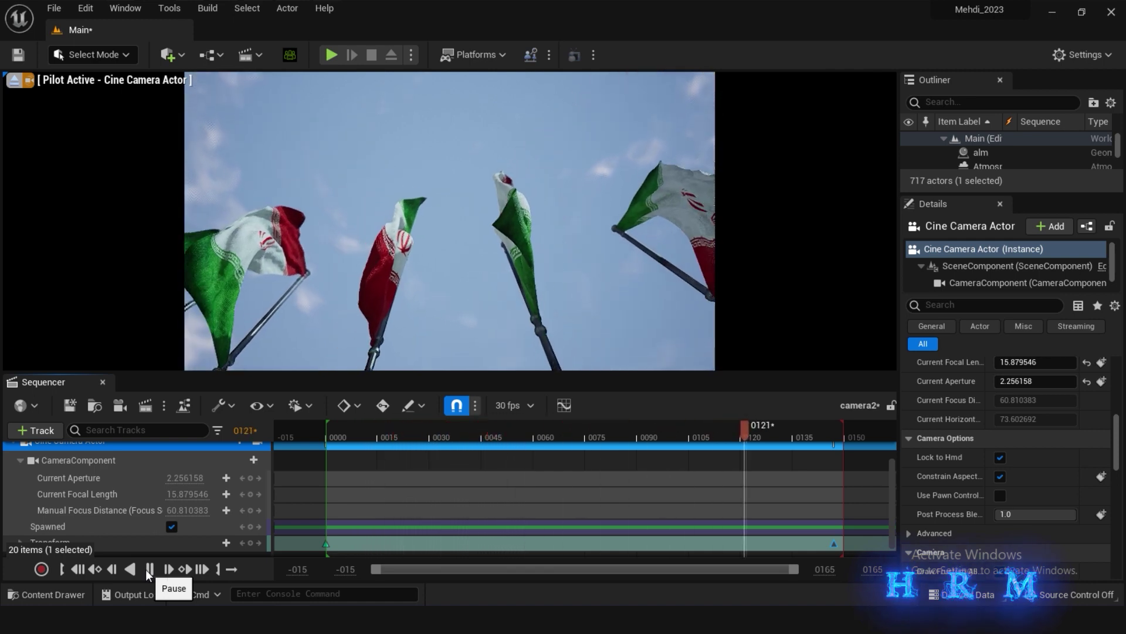
Step: Test the level in play mode, then look through the Cine Camera Actor again
{"action": "left_click", "coordinate": [149, 569]}
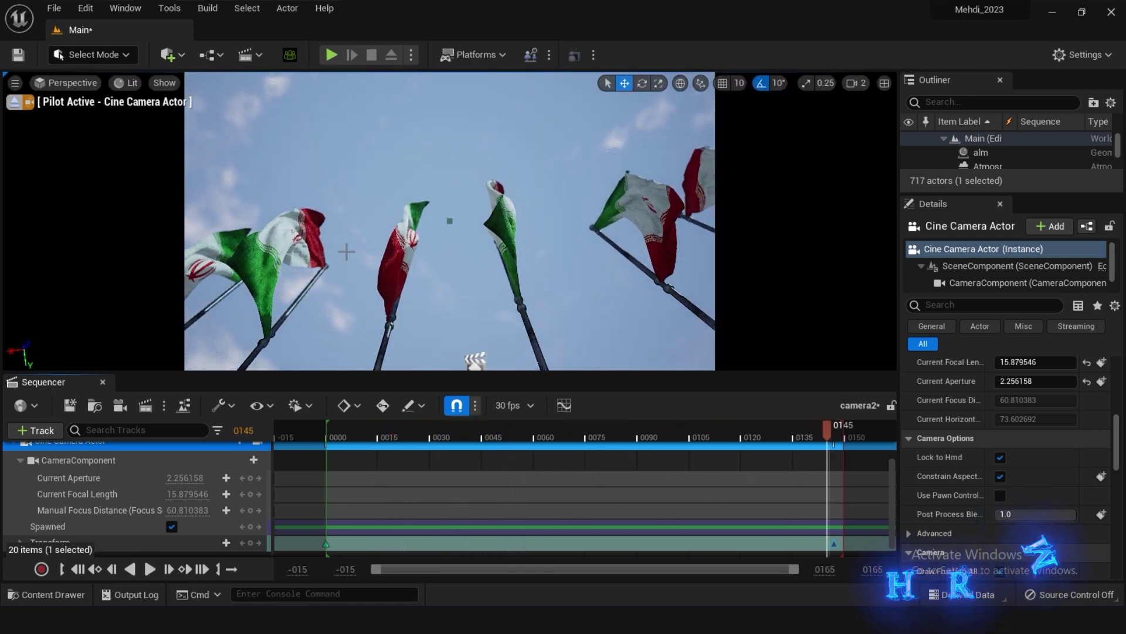
{"action": "left_click", "coordinate": [343, 55]}
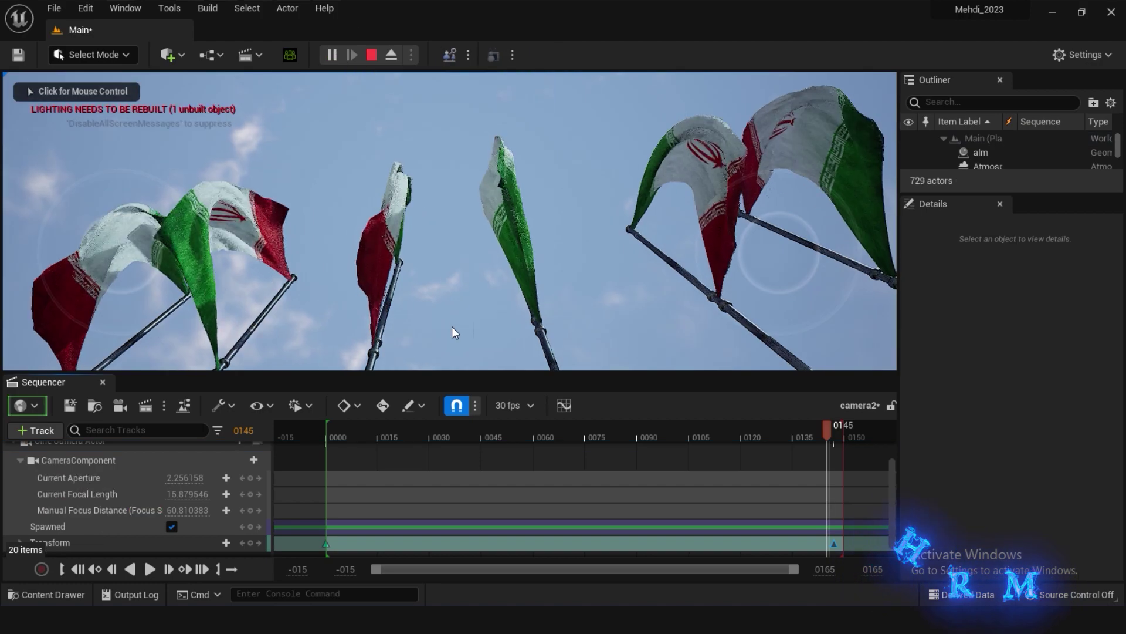
{"action": "left_click", "coordinate": [331, 55]}
{"action": "key", "text": "Escape"}
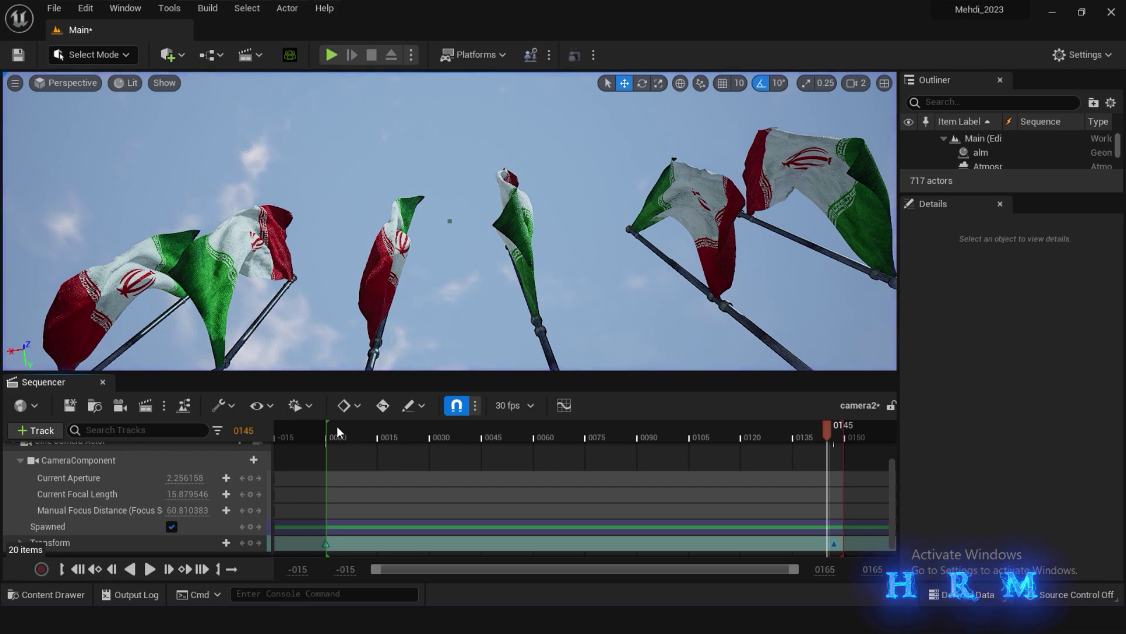
{"action": "left_click", "coordinate": [336, 426]}
{"action": "left_click", "coordinate": [96, 82]}
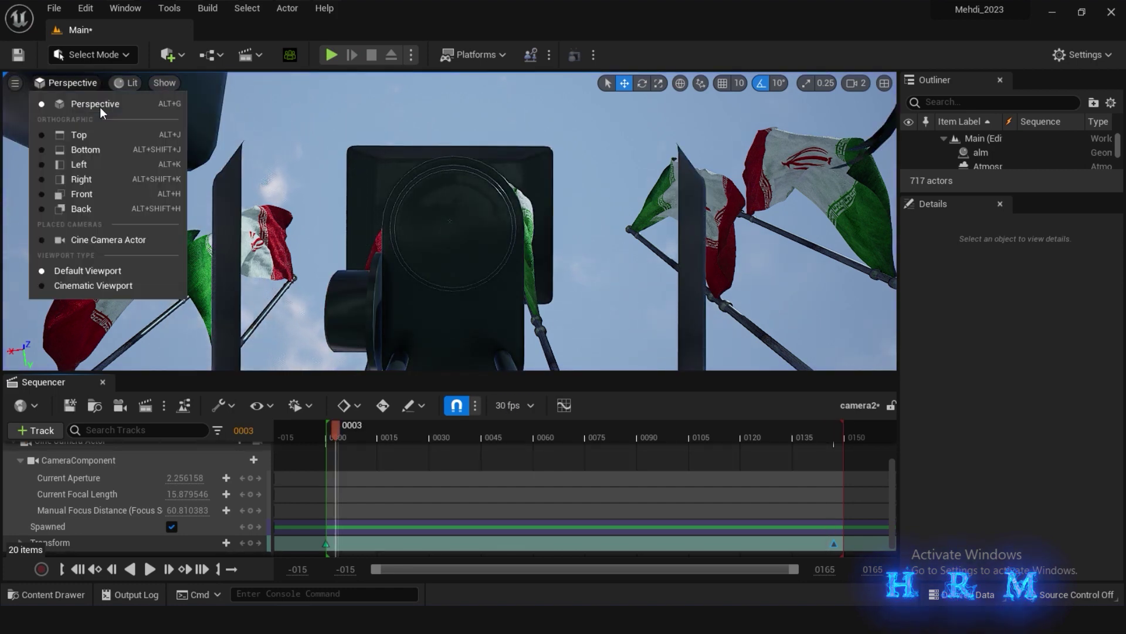
{"action": "left_click", "coordinate": [93, 235]}
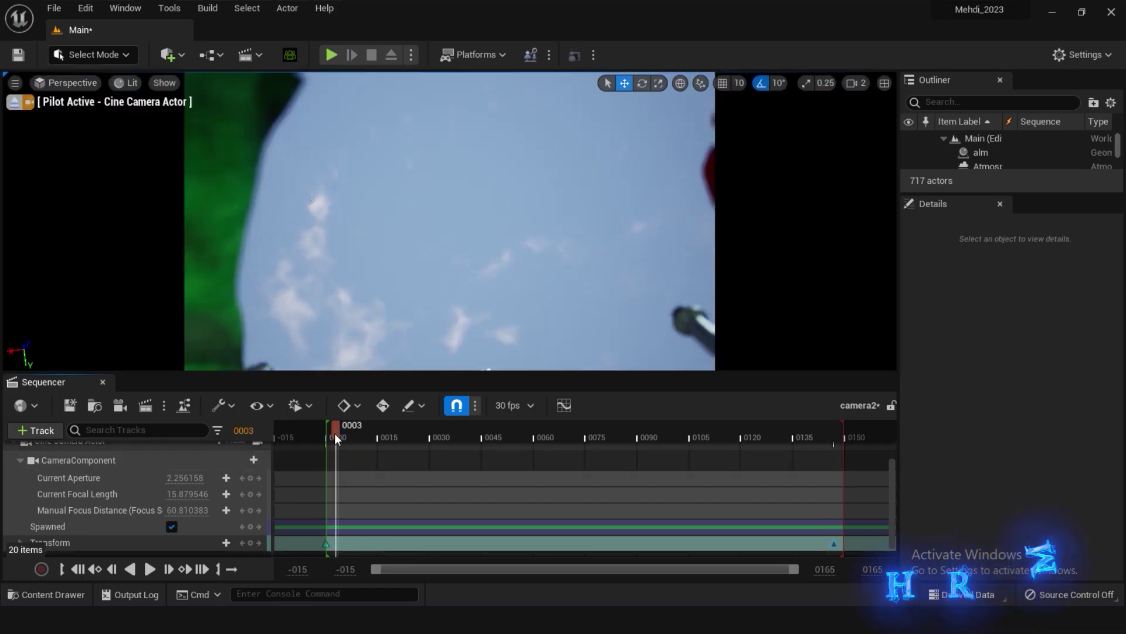
Step: Extend the playback end to about frame 0235 and move the final camera key to 0226
{"action": "left_click", "coordinate": [353, 433]}
{"action": "left_click_drag", "start_coordinate": [372, 432], "coordinate": [787, 389]}
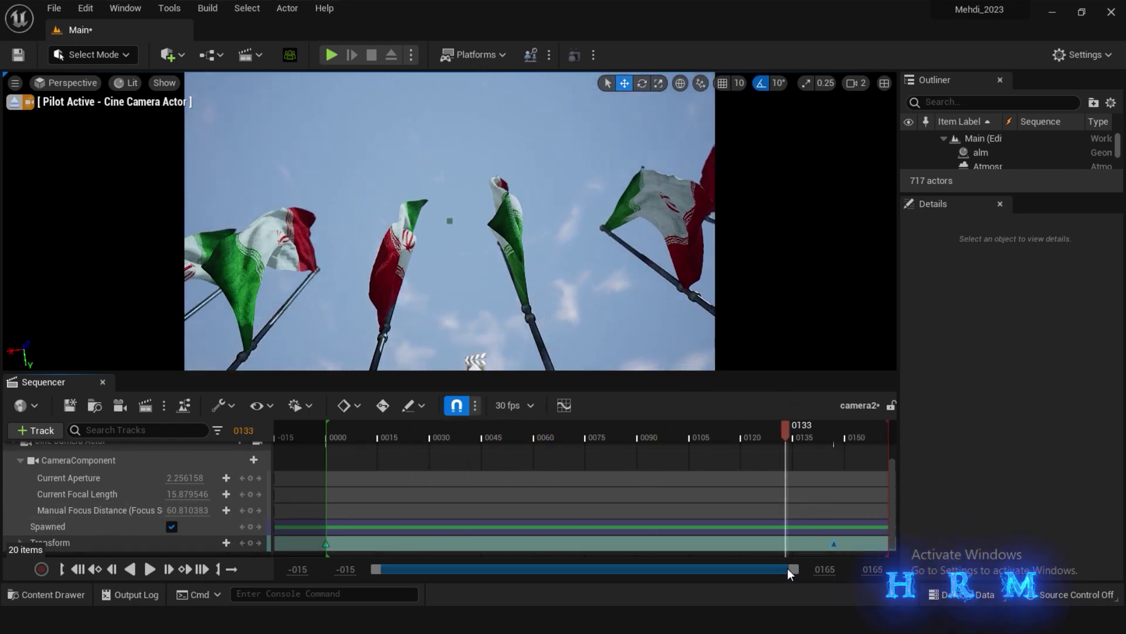
{"action": "left_click_drag", "start_coordinate": [788, 568], "coordinate": [834, 568]}
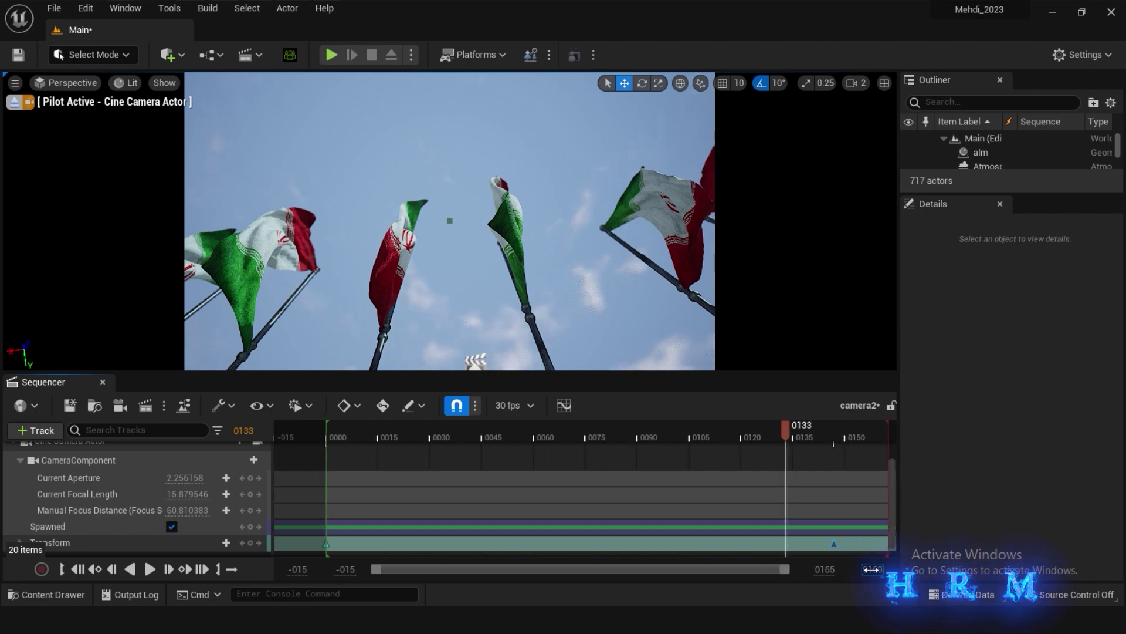
{"action": "scroll", "coordinate": [717, 436], "scroll_direction": "down", "scroll_amount": 3, "text": "ctrl"}
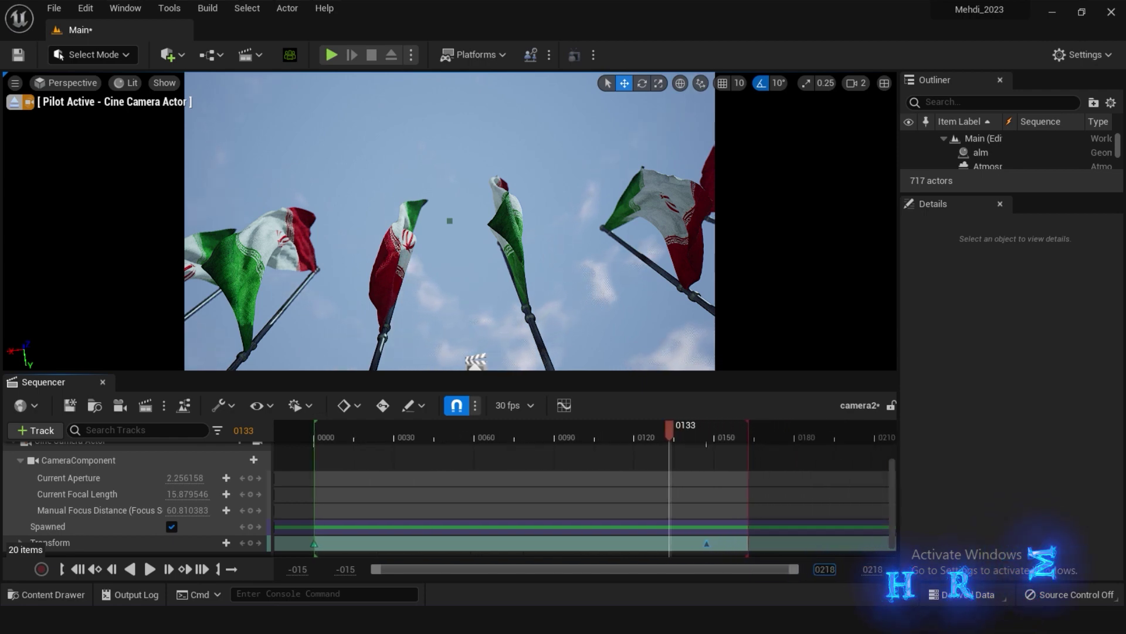
{"action": "left_click_drag", "start_coordinate": [804, 431], "coordinate": [860, 430]}
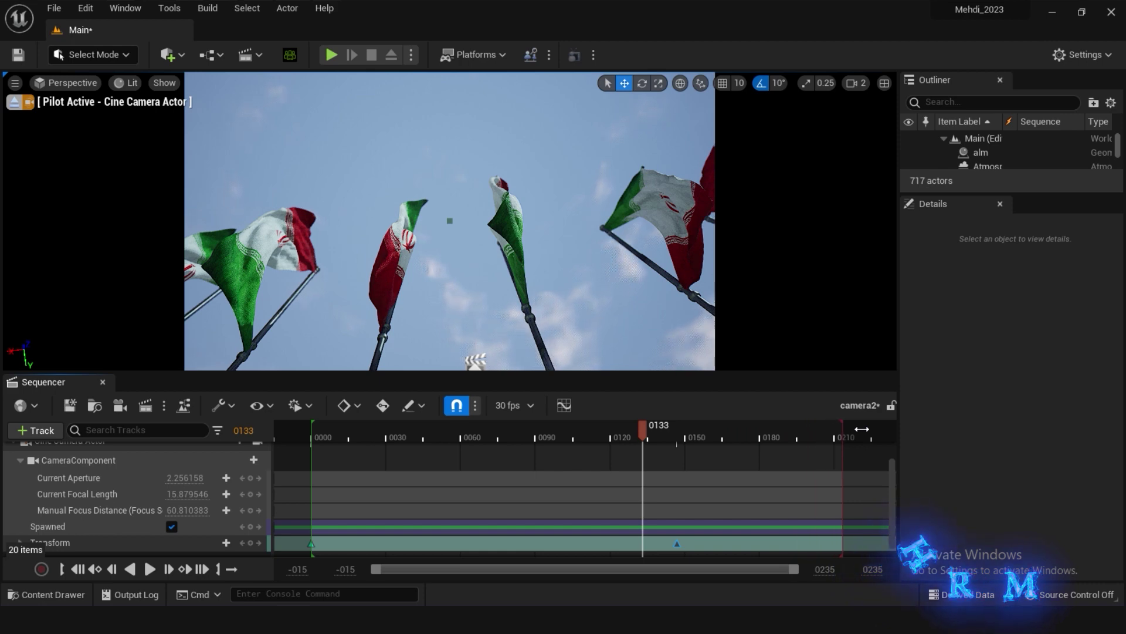
{"action": "left_click_drag", "start_coordinate": [675, 542], "coordinate": [721, 541]}
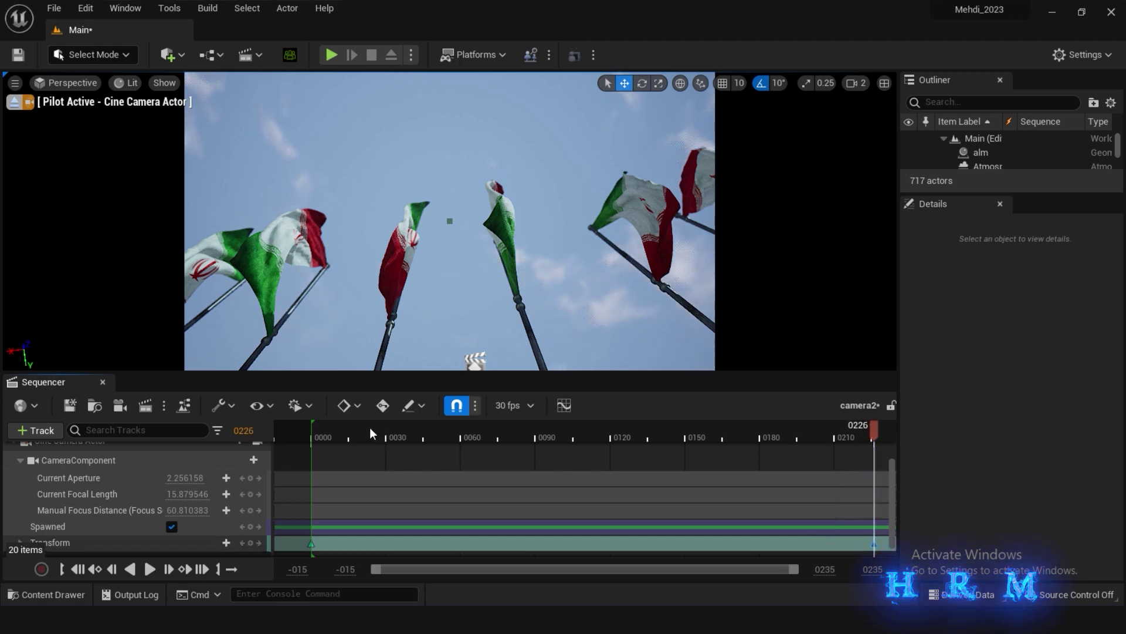
Step: Preview the move from the start, then jump to the 0226 key and tilt the view up
{"action": "left_click_drag", "start_coordinate": [370, 434], "coordinate": [317, 433]}
{"action": "left_click", "coordinate": [149, 570]}
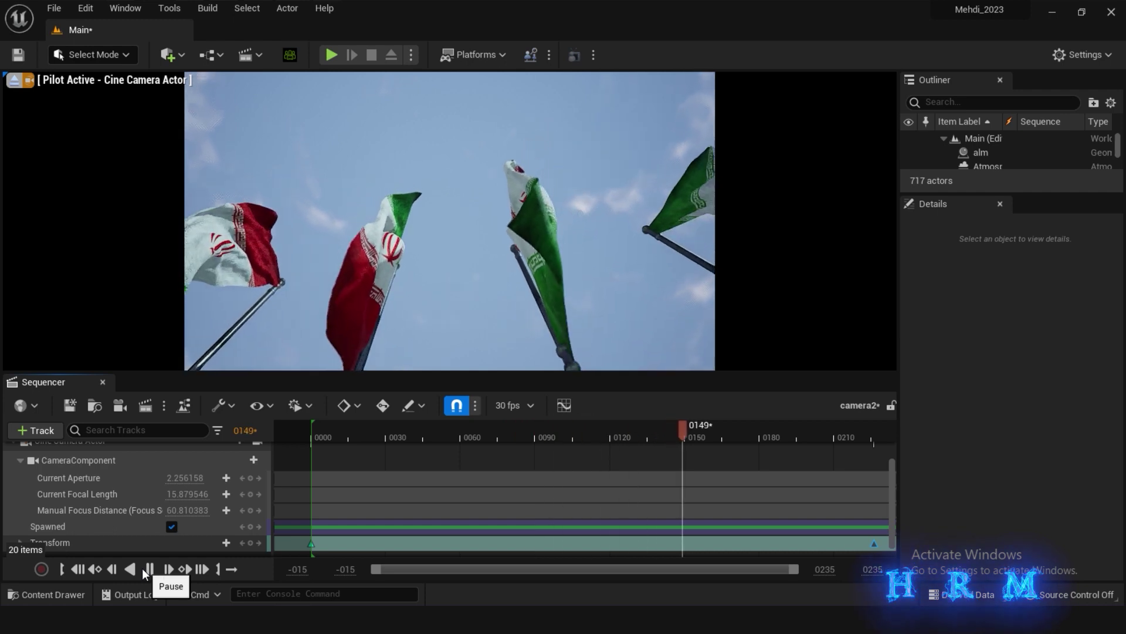
{"action": "left_click", "coordinate": [147, 570]}
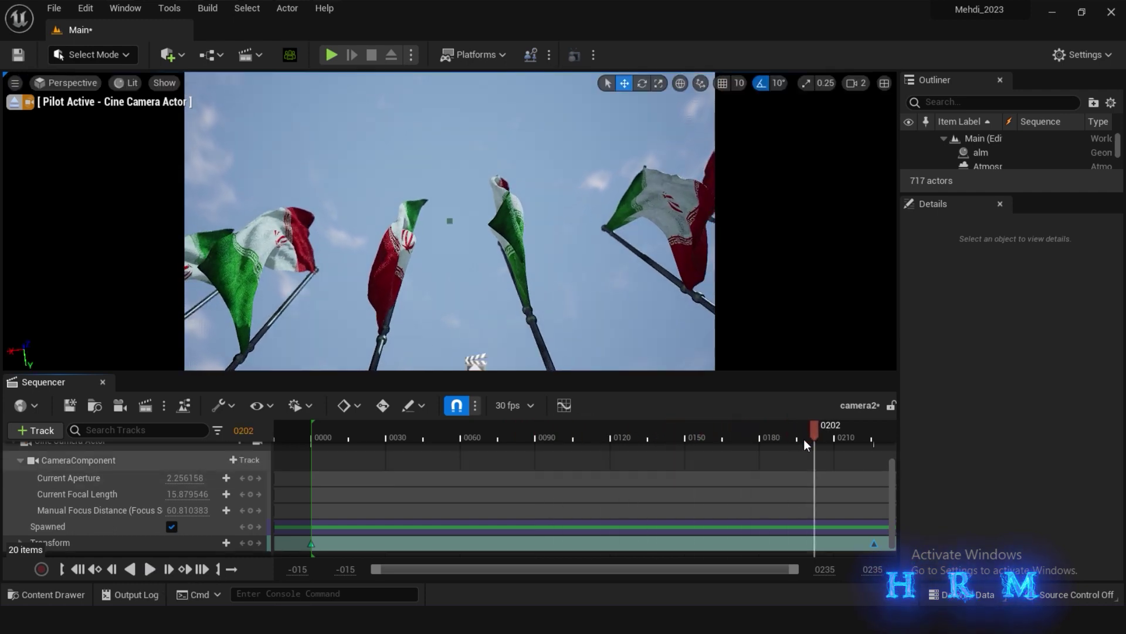
{"action": "left_click", "coordinate": [203, 569]}
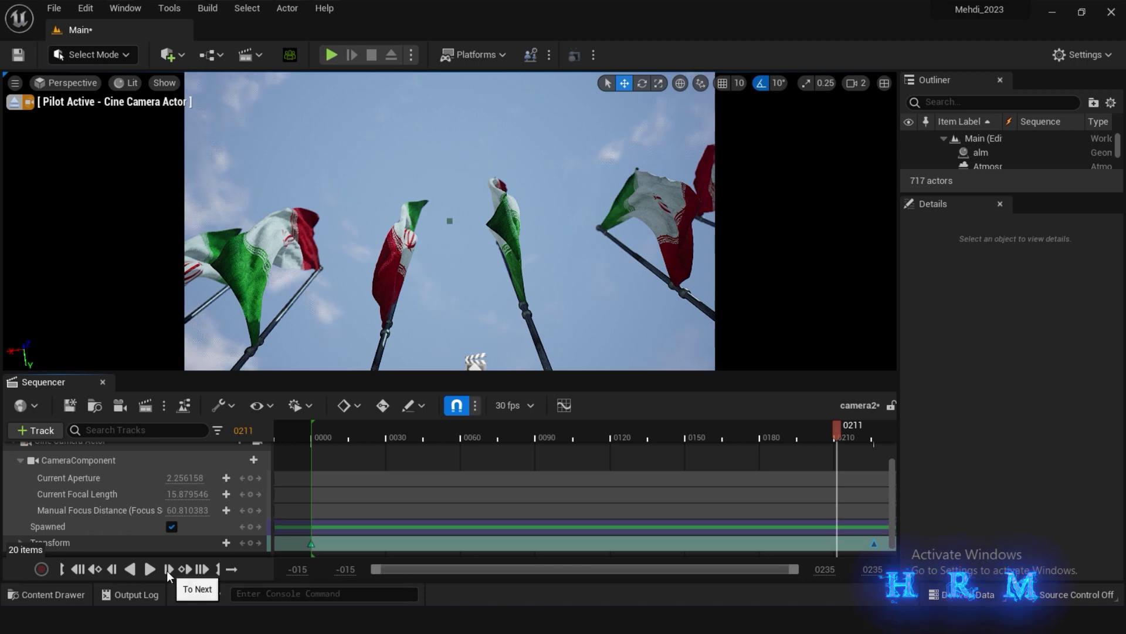
{"action": "left_click", "coordinate": [258, 542]}
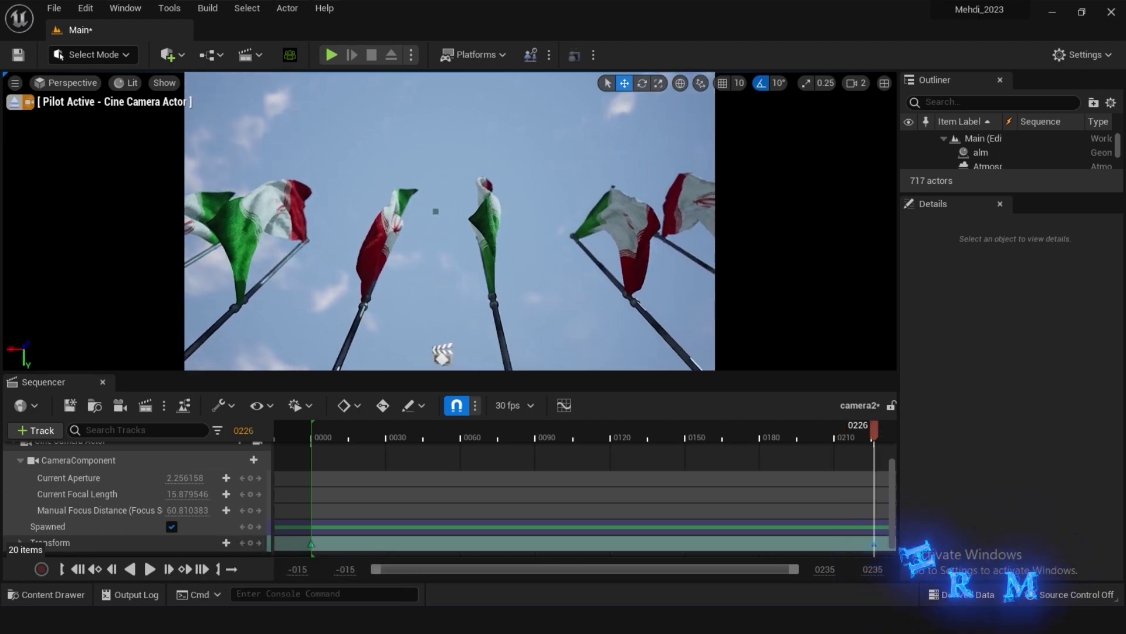
{"action": "right_click_drag", "start_coordinate": [468, 357], "coordinate": [468, 352]}
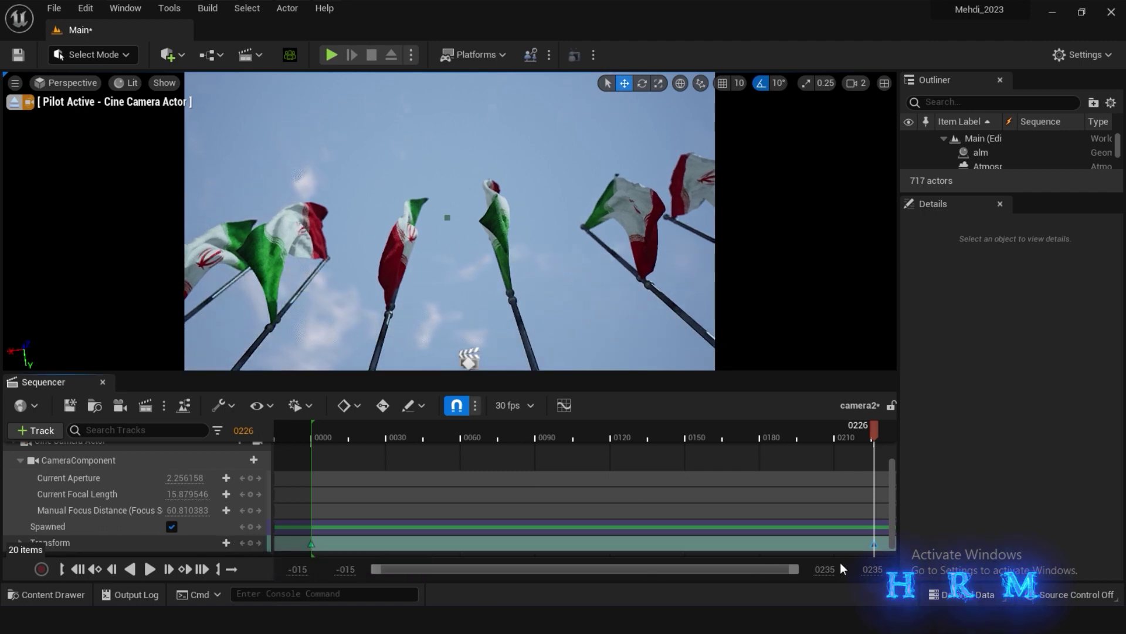
Step: Extend the playback range to frame 0320 and preview the shot up to about frame 0294
{"action": "left_click_drag", "start_coordinate": [816, 432], "coordinate": [874, 431]}
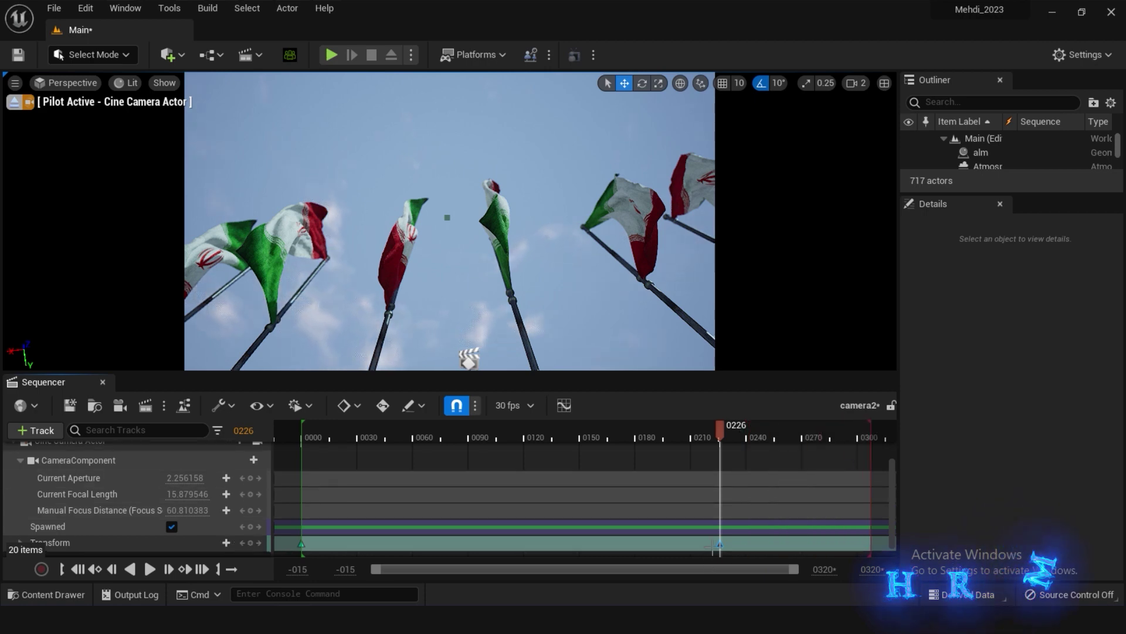
{"action": "left_click", "coordinate": [322, 433]}
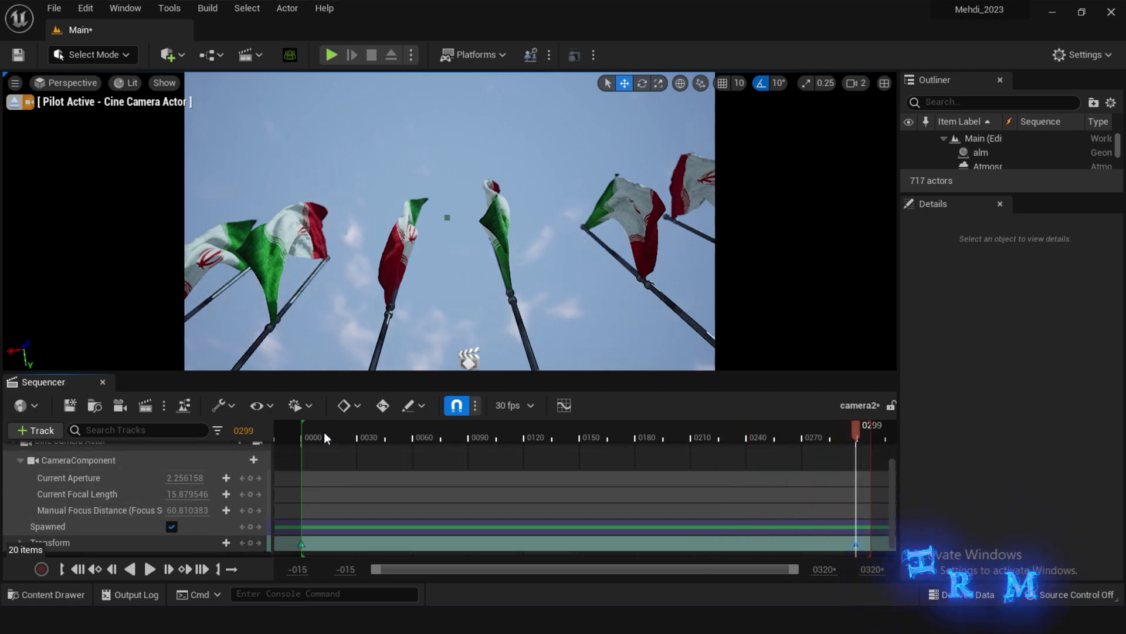
{"action": "left_click", "coordinate": [147, 571]}
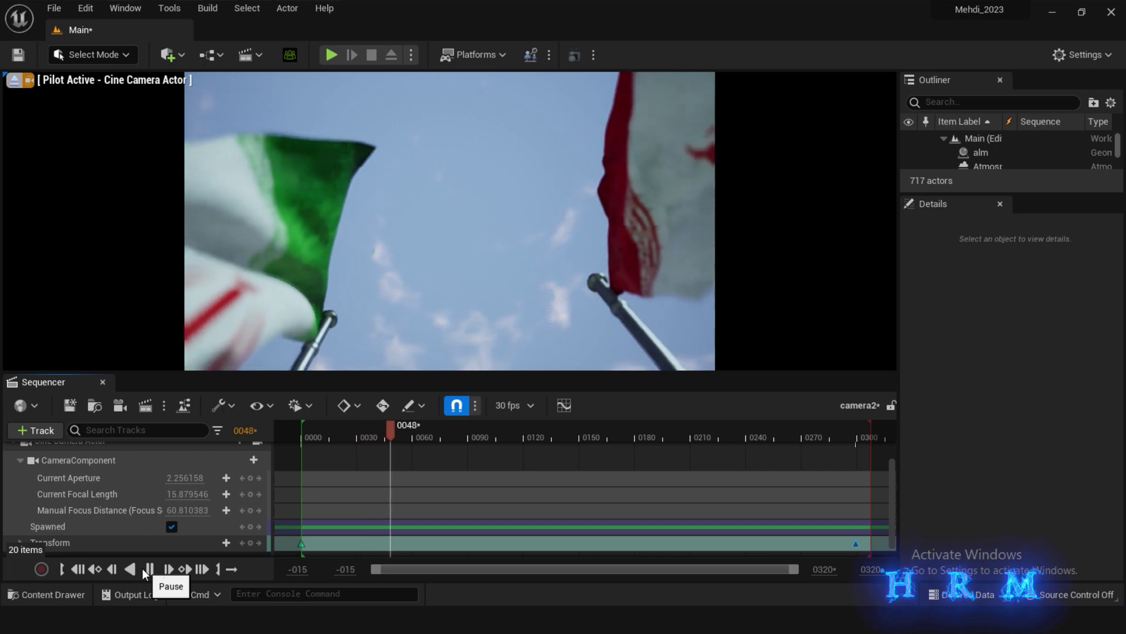
{"action": "left_click_drag", "start_coordinate": [627, 436], "coordinate": [847, 436]}
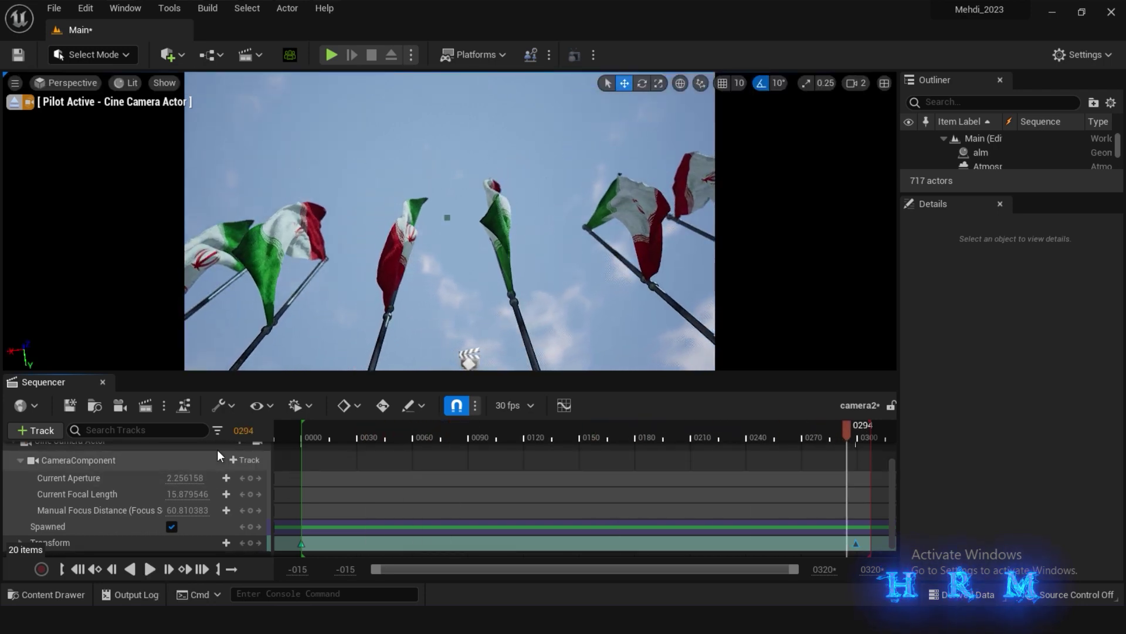
Step: Add anti-aliasing to the camera2 render job with 6 samples, camera cut warm up, and method override
{"action": "left_click", "coordinate": [143, 405]}
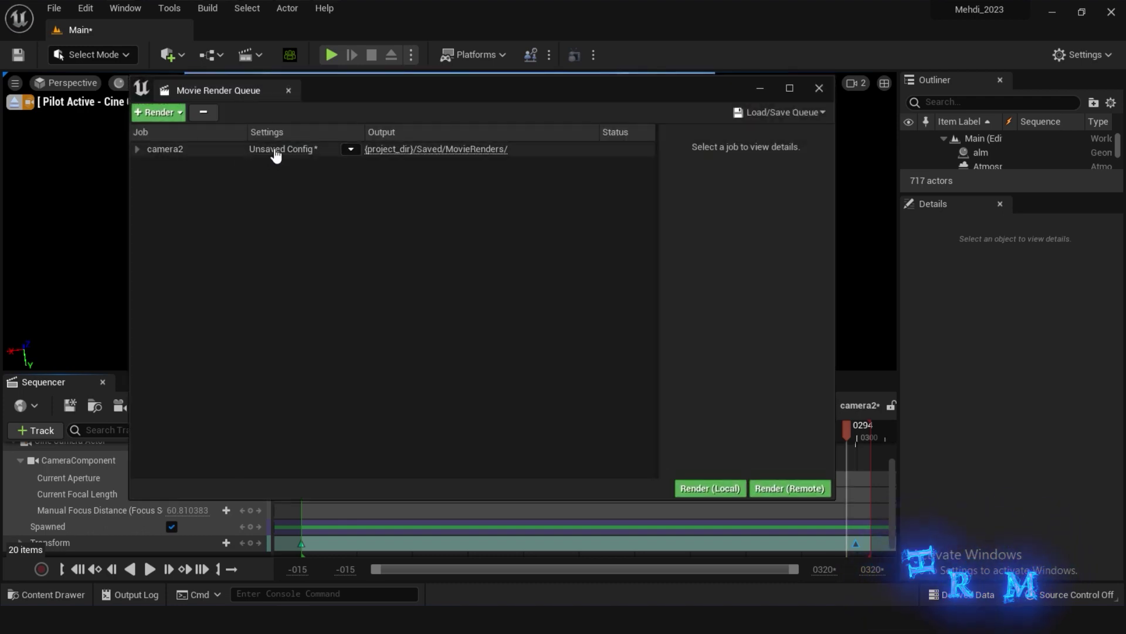
{"action": "left_click", "coordinate": [277, 150]}
{"action": "left_click", "coordinate": [350, 117]}
{"action": "left_click", "coordinate": [395, 155]}
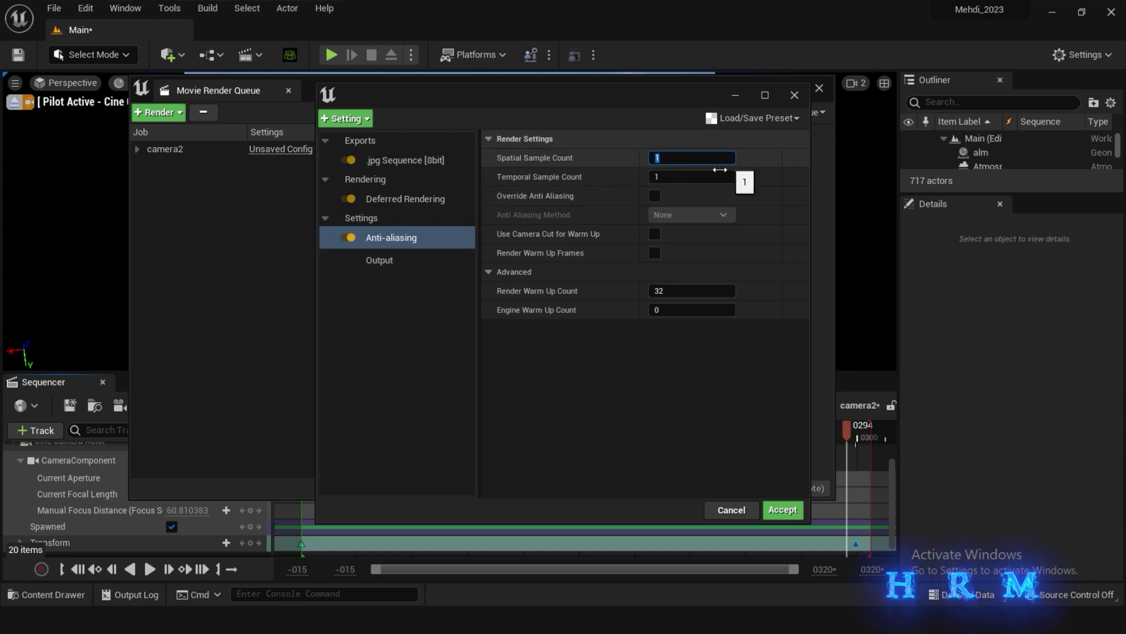
{"action": "left_click", "coordinate": [657, 177]}
{"action": "type", "text": "6"}
{"action": "left_click", "coordinate": [654, 233]}
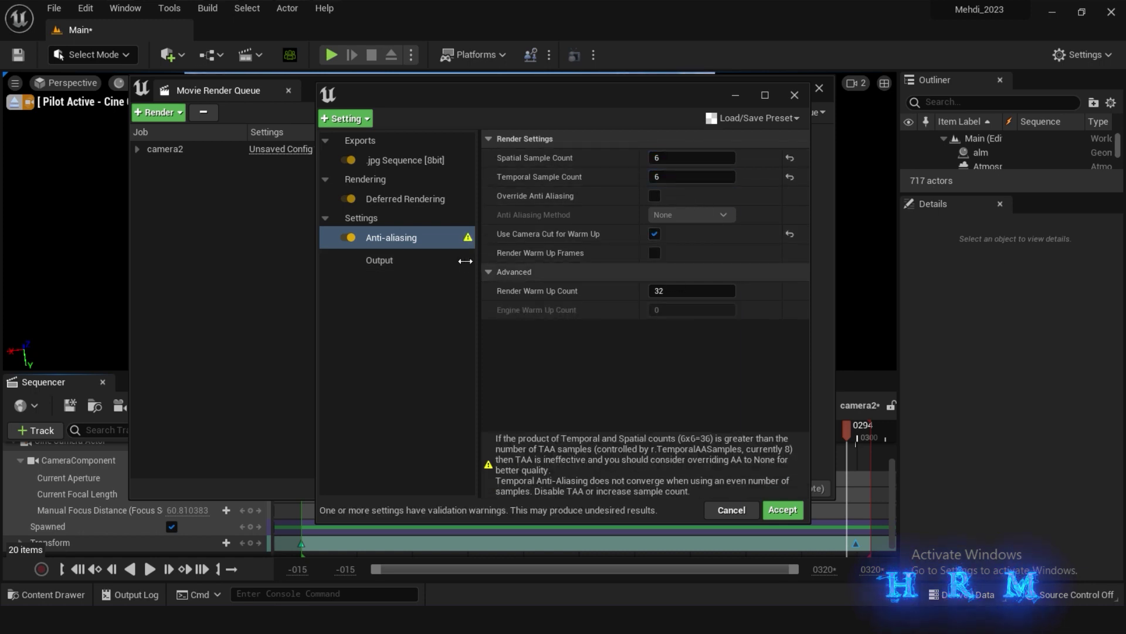
{"action": "left_click", "coordinate": [654, 195]}
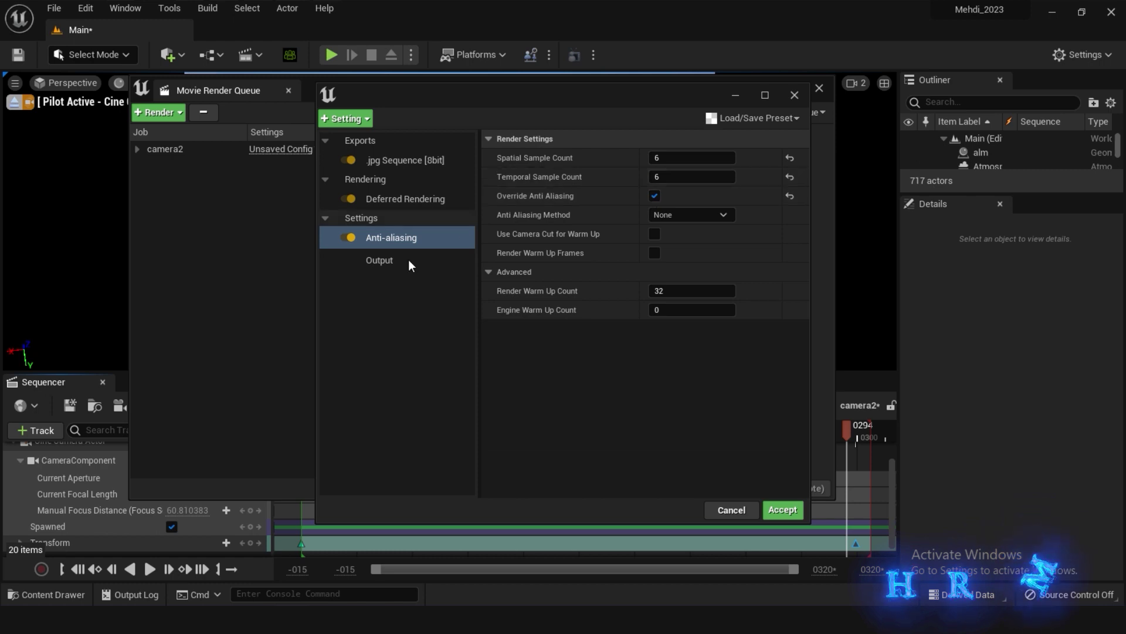
Step: Set the output to a custom 30 fps frame rate with a custom 0–300 playback range
{"action": "left_click", "coordinate": [409, 260]}
{"action": "left_click", "coordinate": [412, 163]}
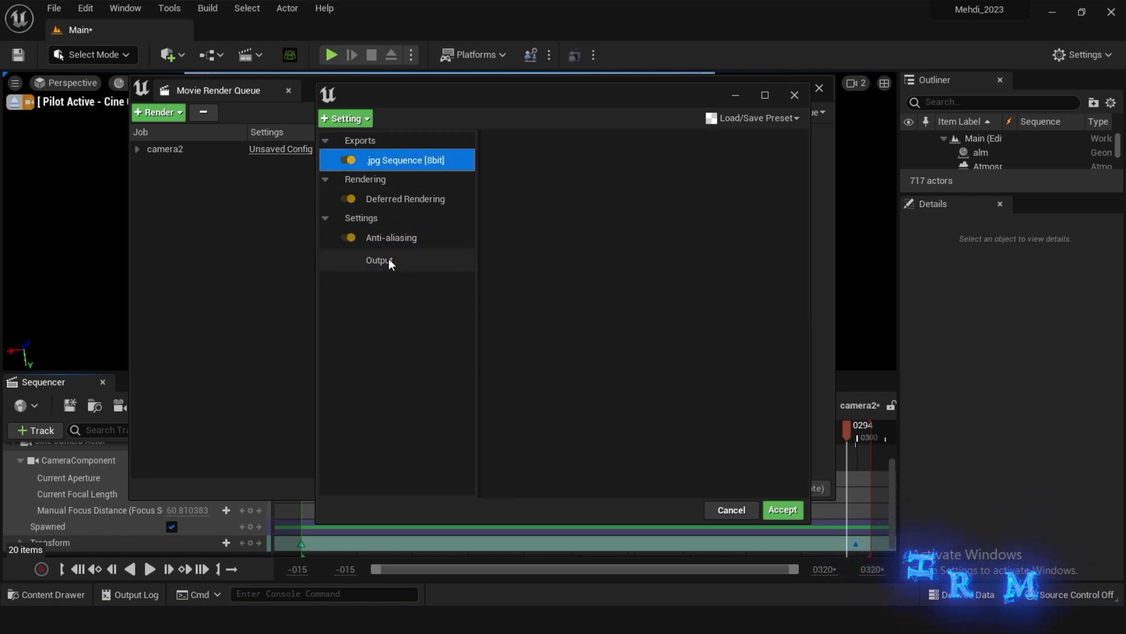
{"action": "left_click", "coordinate": [388, 258]}
{"action": "left_click", "coordinate": [649, 214]}
{"action": "left_click", "coordinate": [684, 233]}
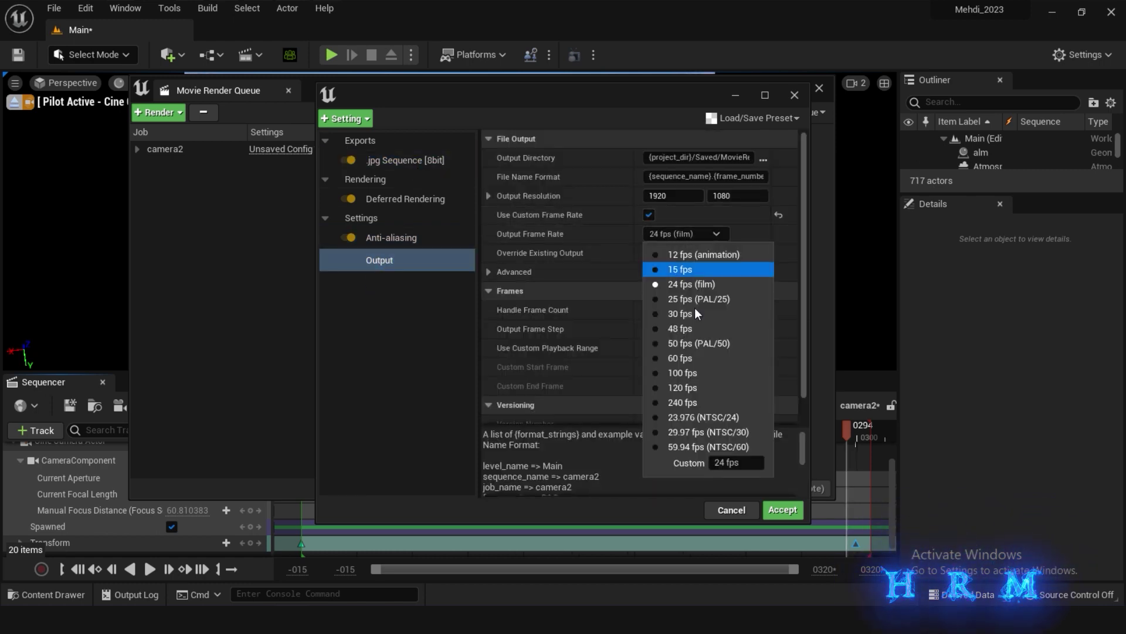
{"action": "left_click", "coordinate": [687, 316]}
{"action": "left_click", "coordinate": [649, 348]}
{"action": "type", "text": "300"}
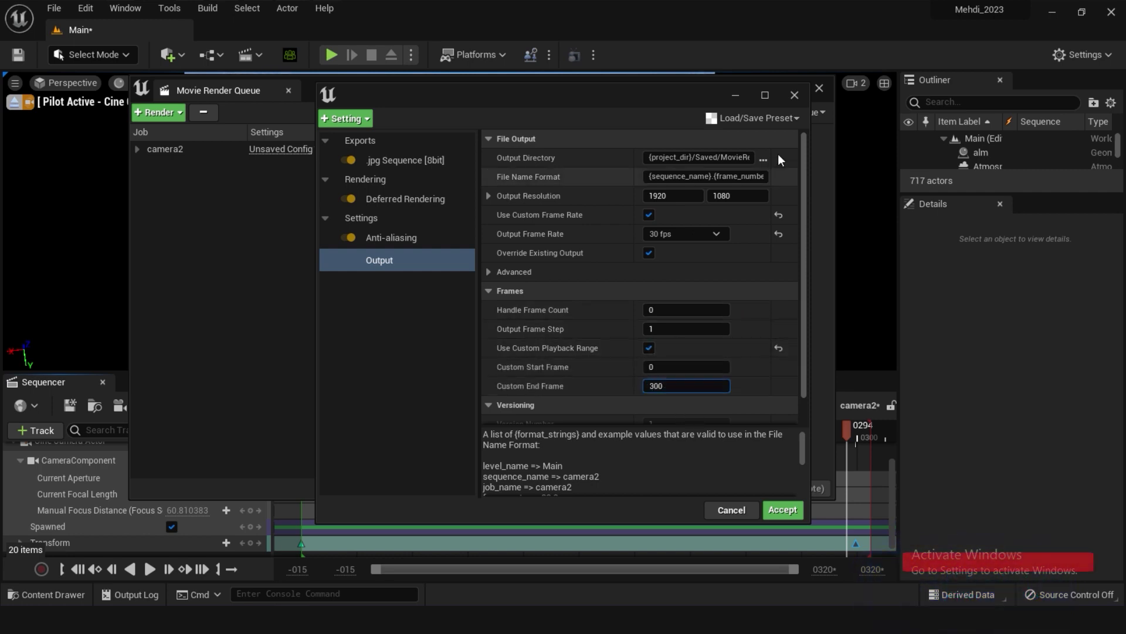
Step: Output to a new ren12 folder inside renders, accept the settings, and render locally
{"action": "left_click", "coordinate": [762, 160]}
{"action": "double_click", "coordinate": [473, 345]}
{"action": "key", "text": "ctrl+shift+n"}
{"action": "type", "text": "ren12"}
{"action": "key", "text": "Return"}
{"action": "left_click", "coordinate": [752, 395]}
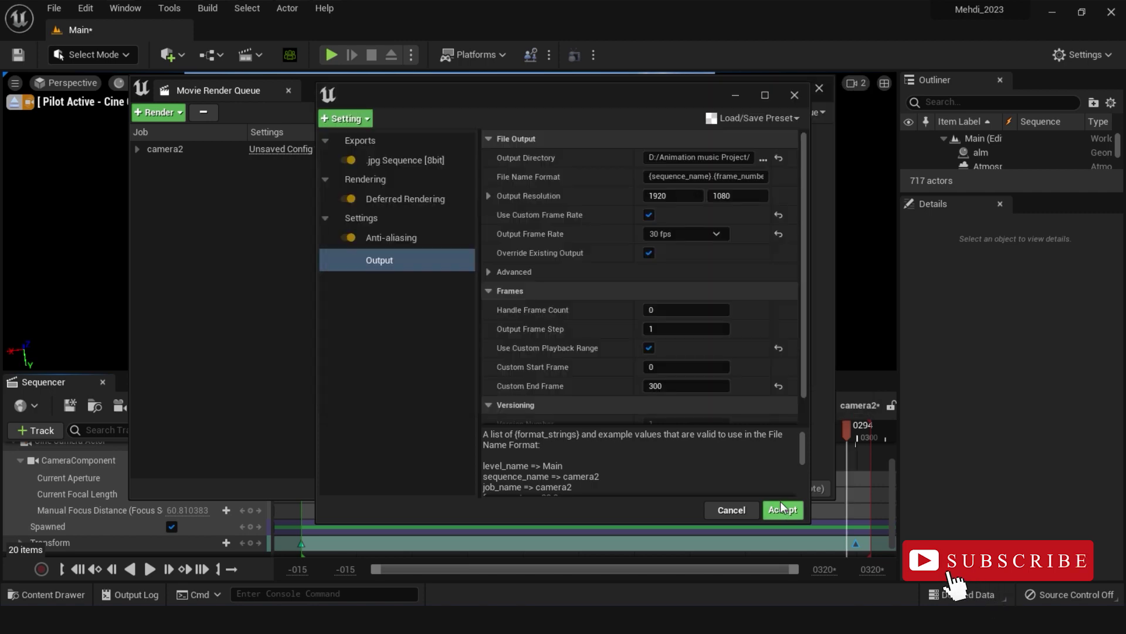
{"action": "left_click", "coordinate": [774, 509]}
{"action": "left_click", "coordinate": [696, 489]}
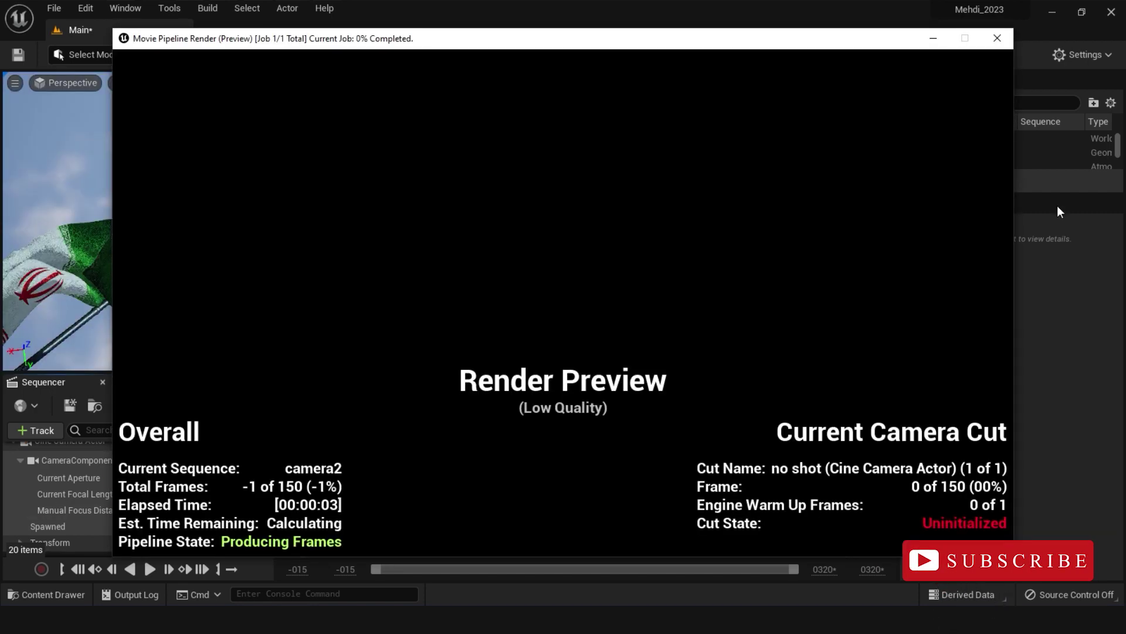